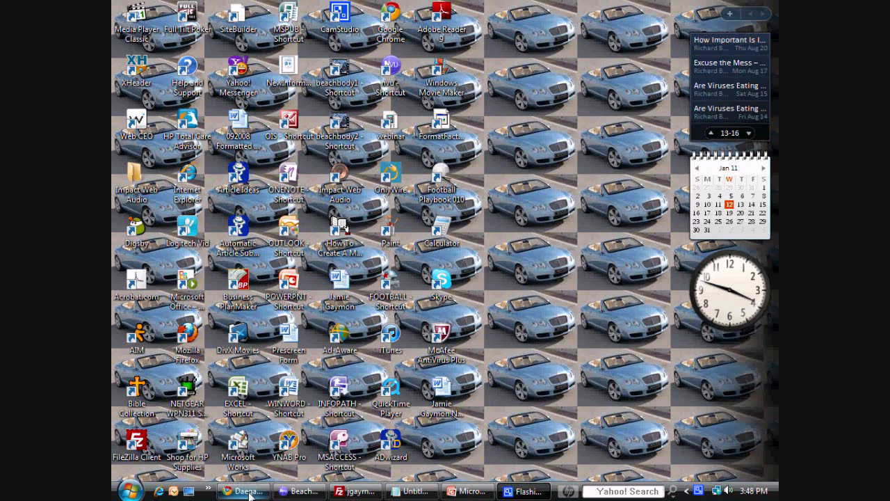
Step: Switch to Chrome and open the HTML source of the "thebestmlmcompany" presentation page
click(249, 492)
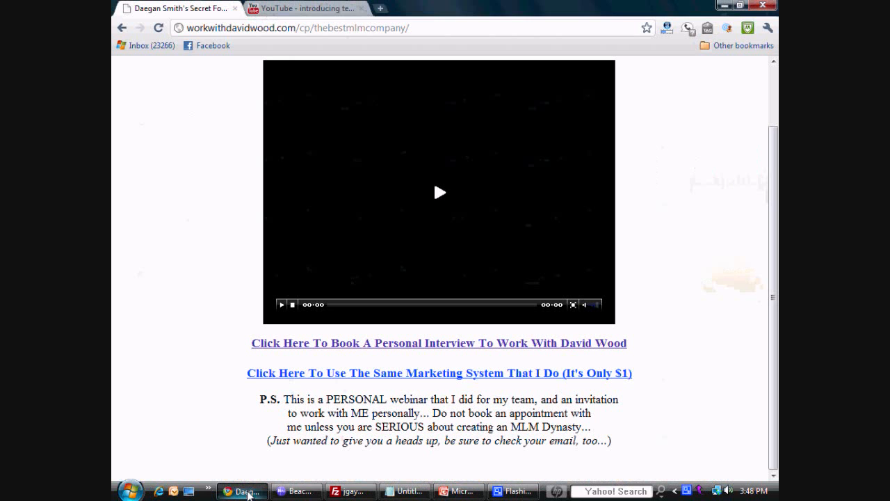
scroll(213, 260, up, 3)
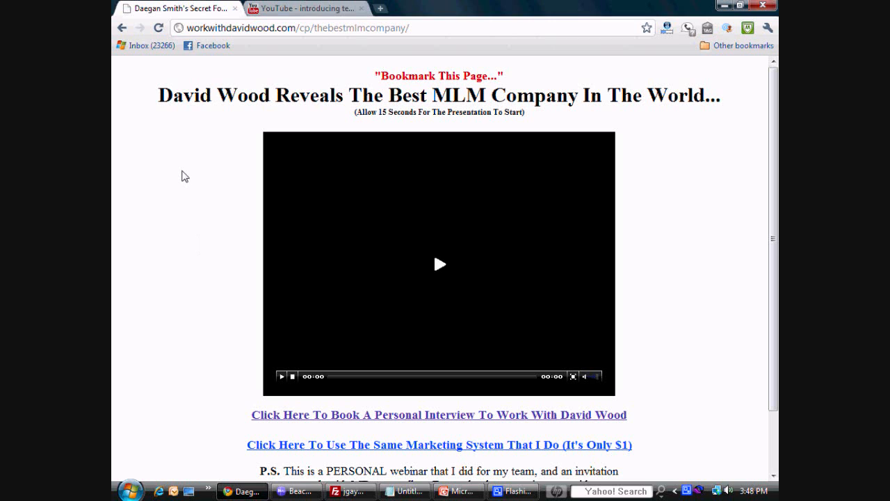
right_click(184, 176)
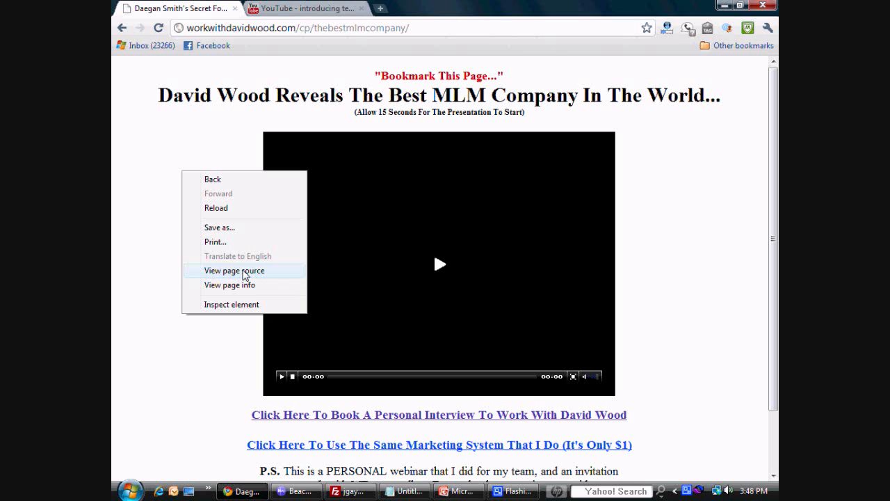
click(244, 271)
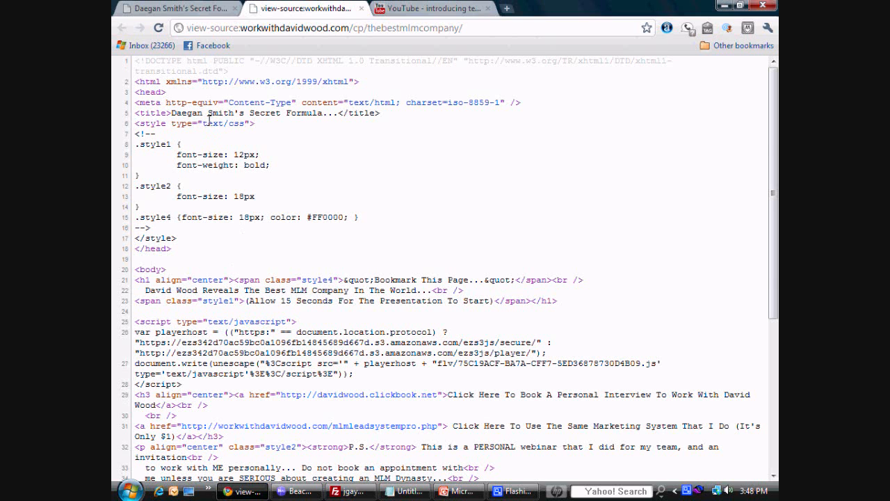
Step: Look through the presentation page's HTML source and copy all of it
scroll(217, 131, down, 4)
click(195, 7)
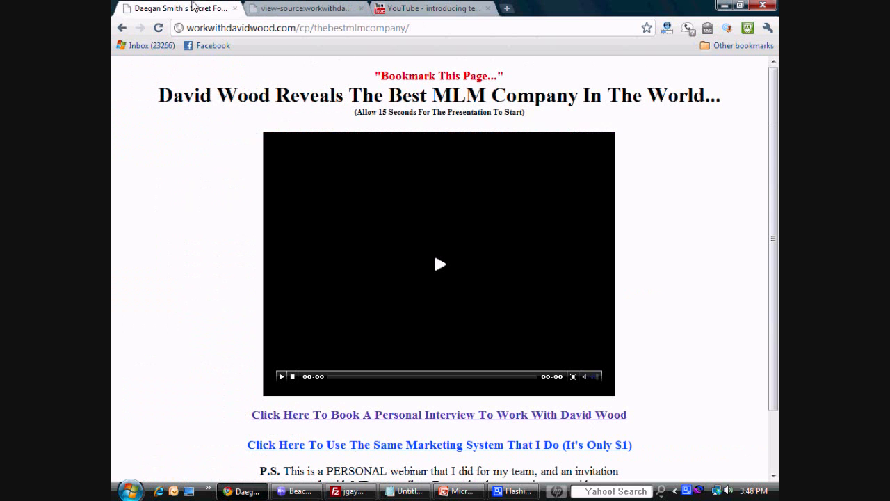
click(278, 8)
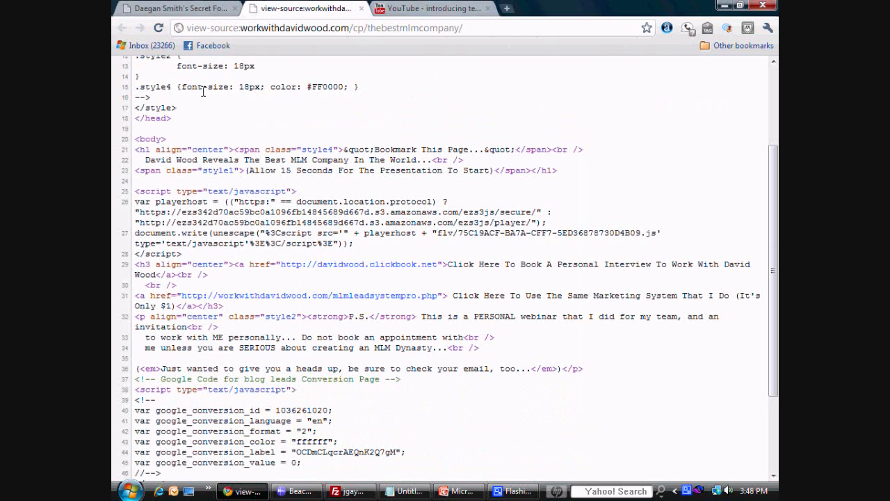
scroll(203, 92, up, 4)
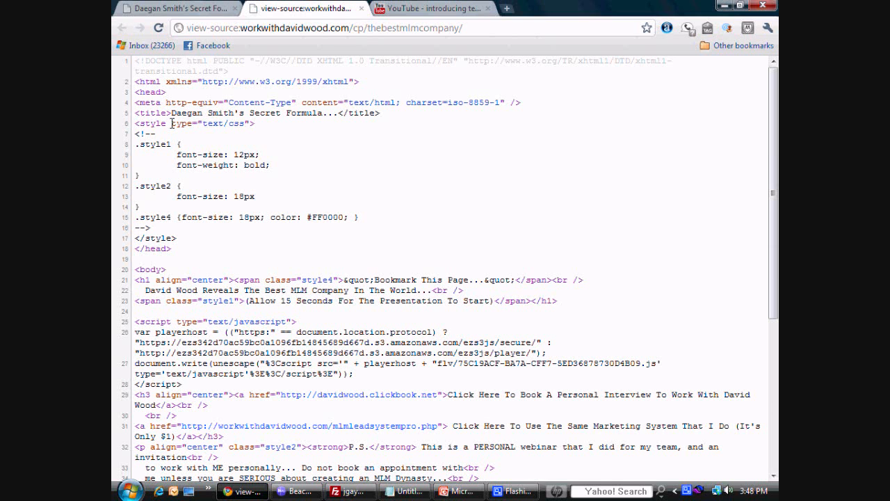
key(ctrl+a)
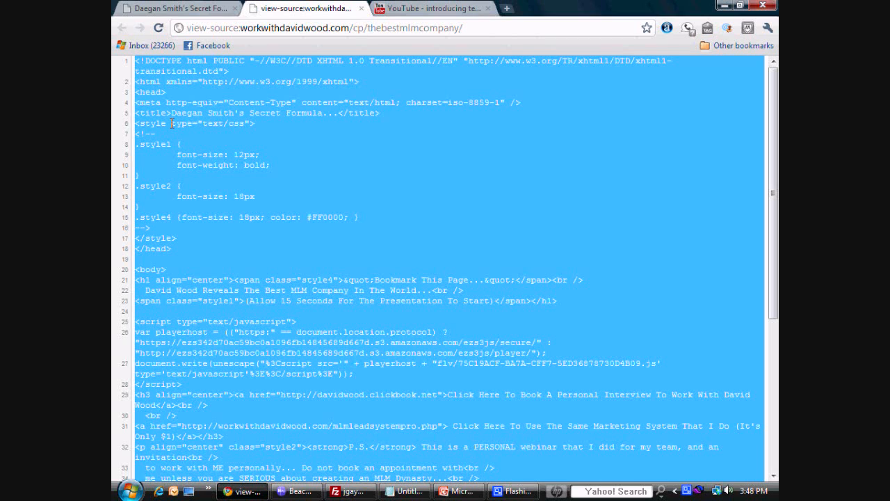
Step: Switch to Nvu and replace the entire source of beachbodysuccess.html with the copied HTML, returning to the normal editing view
click(297, 491)
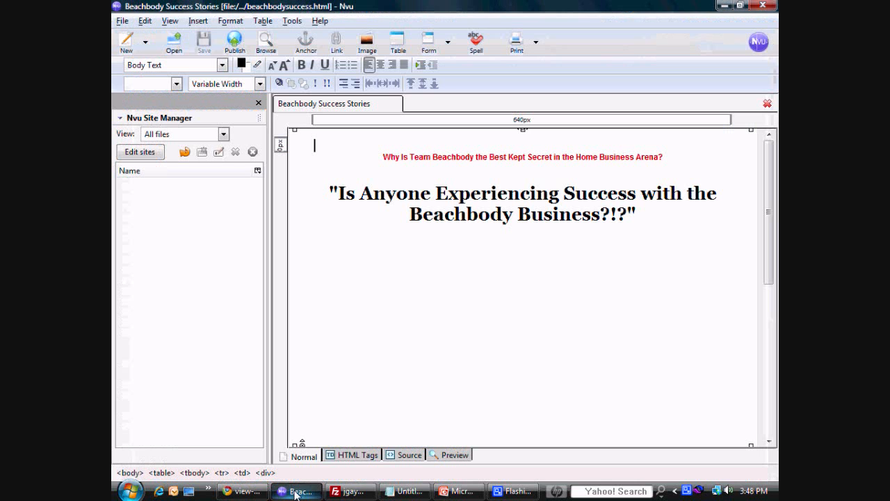
click(404, 455)
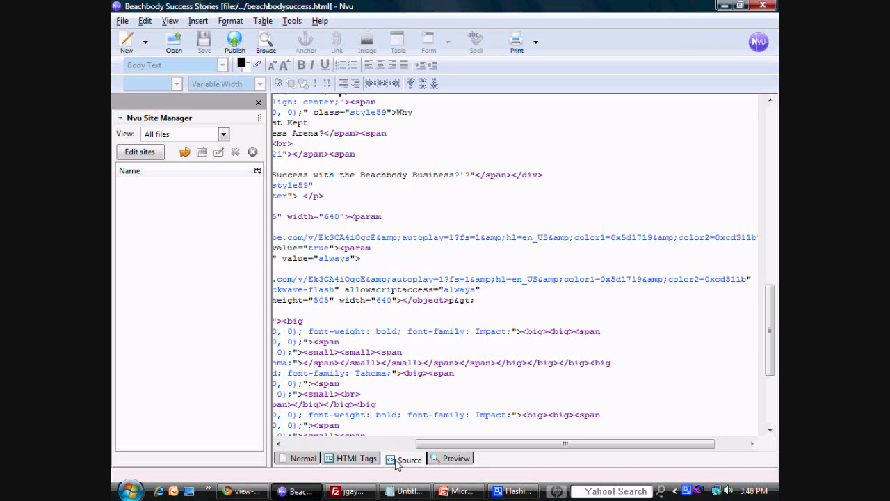
drag(770, 353, 772, 423)
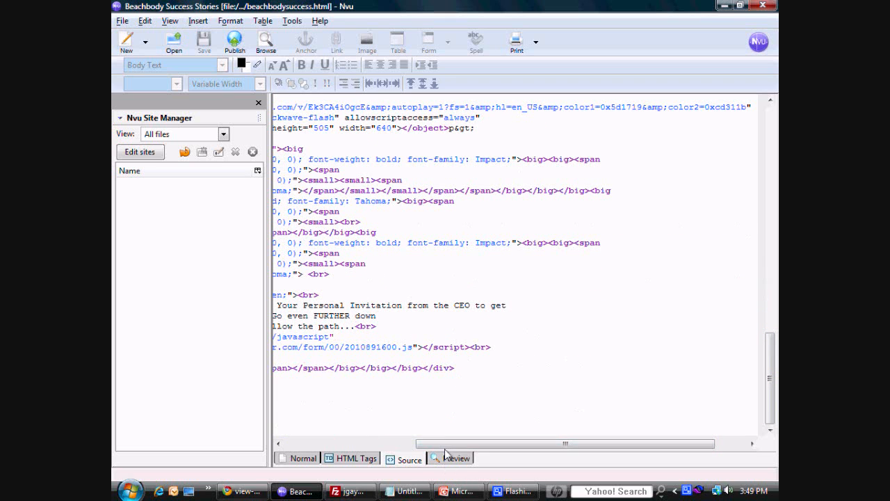
drag(445, 444, 316, 408)
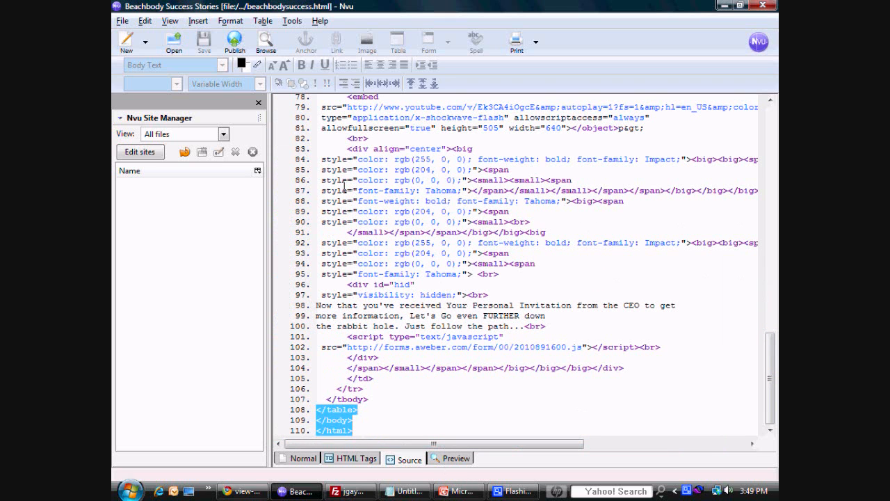
drag(345, 186, 305, 74)
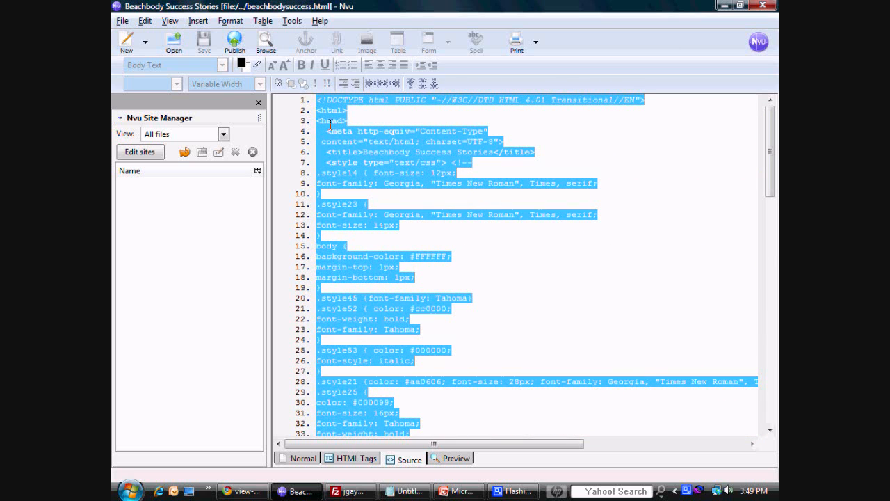
key(ctrl+v)
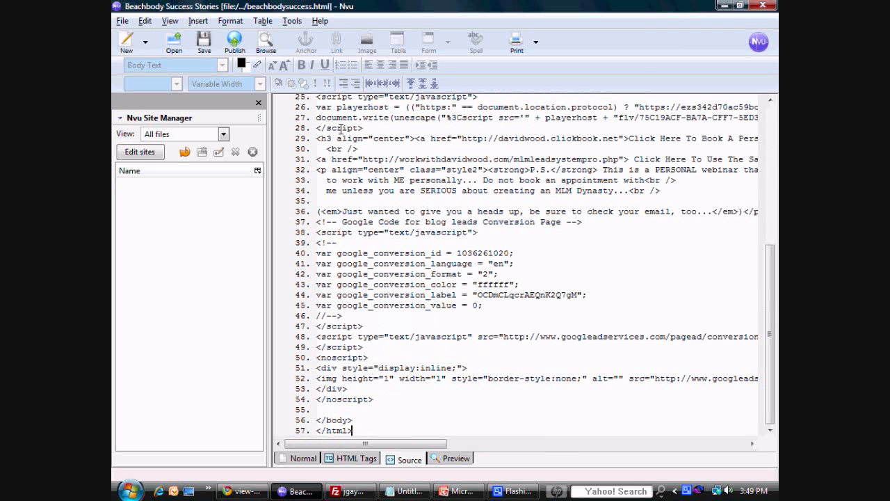
click(301, 456)
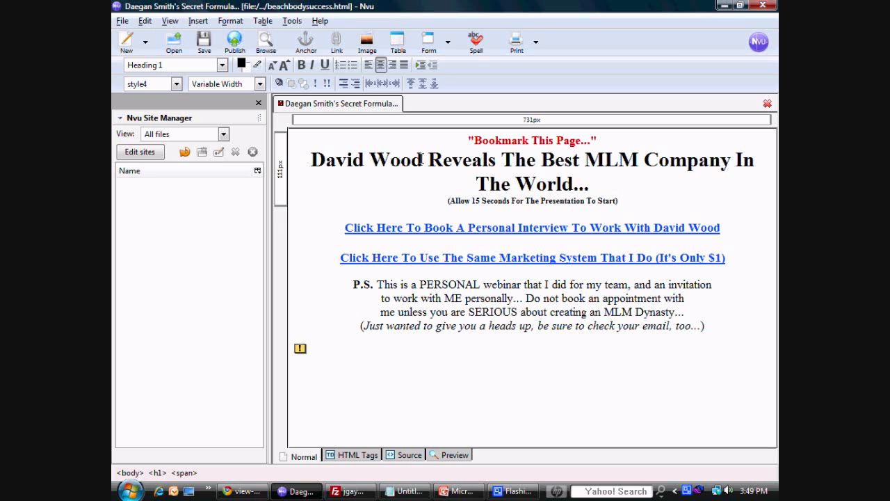
Step: Replace the presenter's name at the start of the main headline with the new page owner's full name
drag(422, 159, 312, 159)
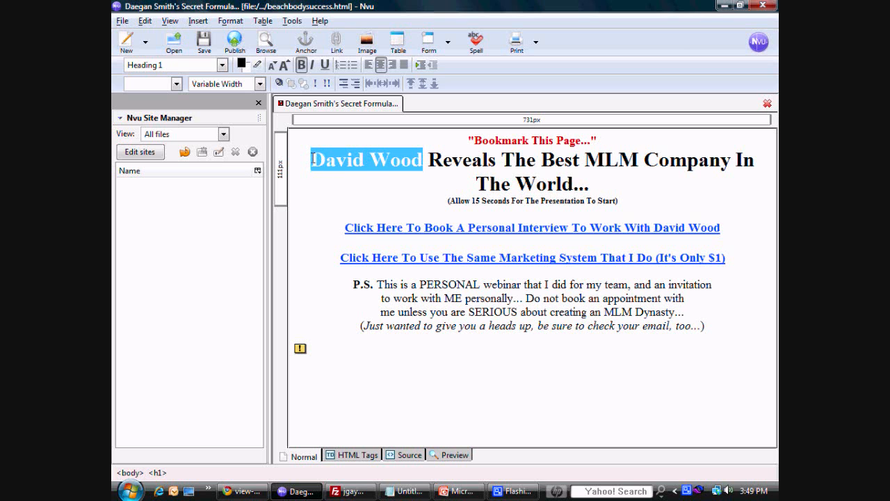
text(Jmai)
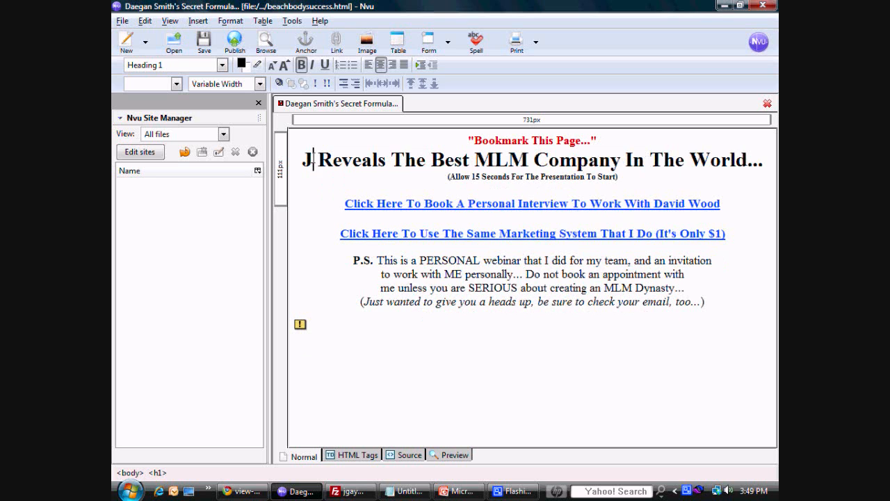
key(BackSpace)
key(BackSpace)
key(BackSpace)
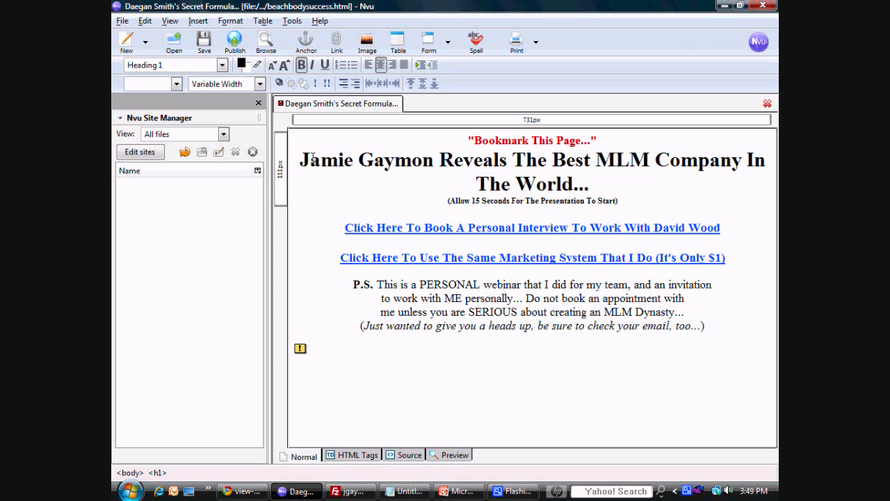
Step: Change the word "Reveals" in the main headline to "Breaks Down"
key(Right)
key(Right)
key(Right)
key(Right)
key(Right)
key(Right)
key(Right)
key(Right)
key(Right)
key(BackSpace)
key(BackSpace)
key(BackSpace)
key(BackSpace)
key(BackSpace)
key(BackSpace)
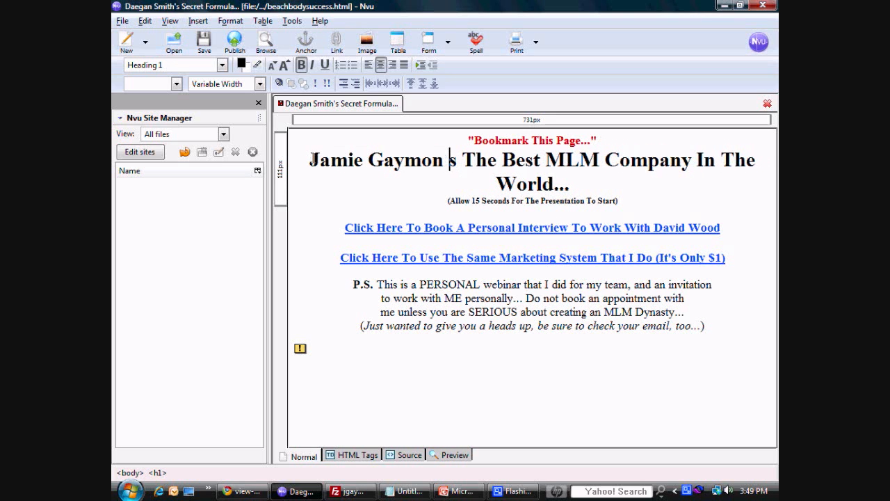
text(Breaks )
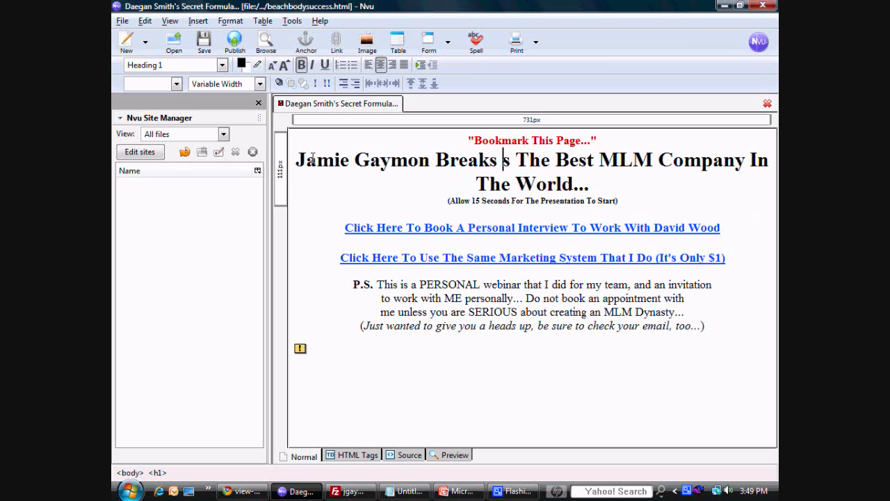
text(Down)
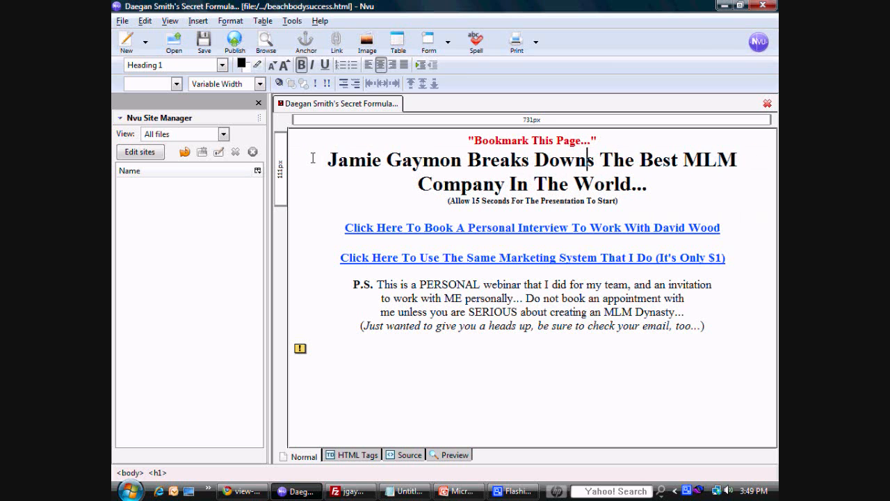
key(BackSpace)
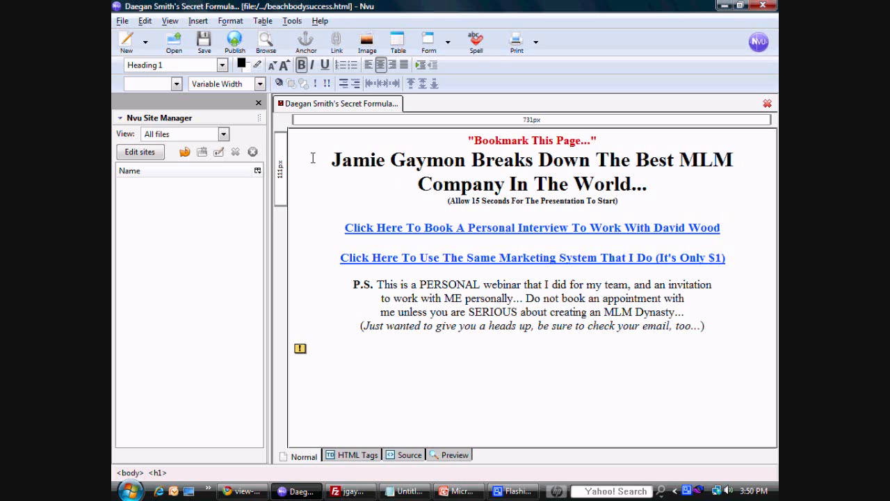
Step: Replace "In The World" at the end of the main headline with "On the Planet", keeping the ellipsis
key(Down)
key(Right)
key(Right)
key(Right)
key(BackSpace)
key(BackSpace)
key(BackSpace)
key(BackSpace)
key(BackSpace)
key(BackSpace)
key(BackSpace)
key(BackSpace)
key(BackSpace)
key(BackSpace)
key(BackSpace)
key(BackSpace)
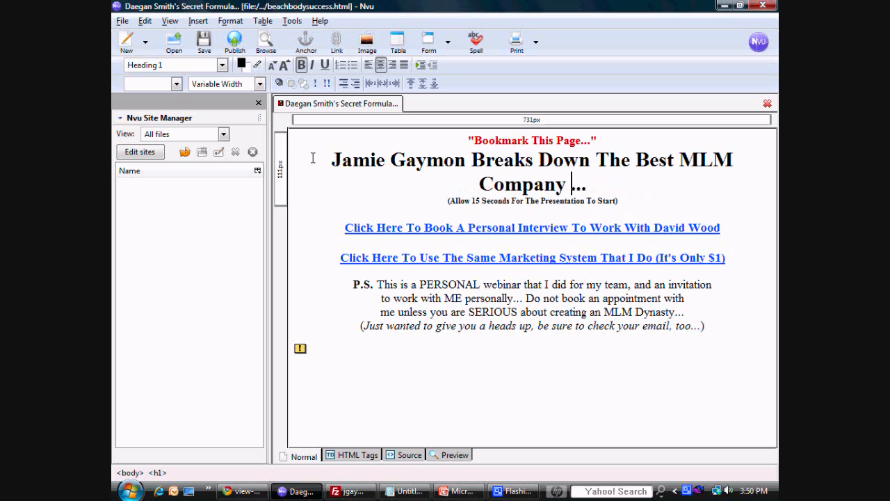
key(BackSpace)
text(On )
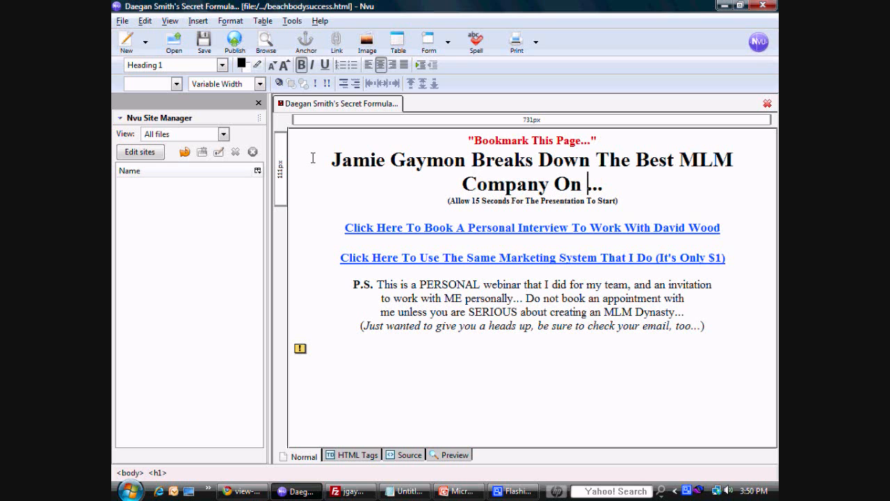
text(th)
key(BackSpace)
key(BackSpace)
text(the)
key(BackSpace)
key(BackSpace)
key(BackSpace)
key(BackSpace)
text(the Pl)
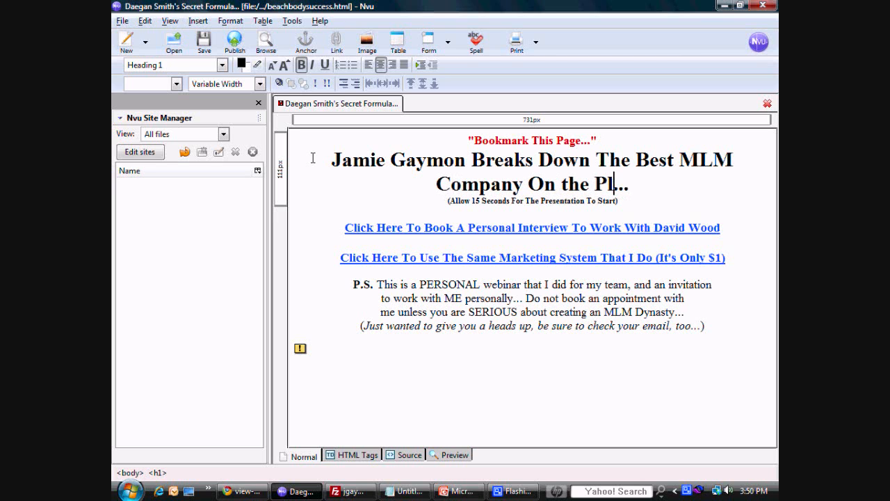
text(anet)
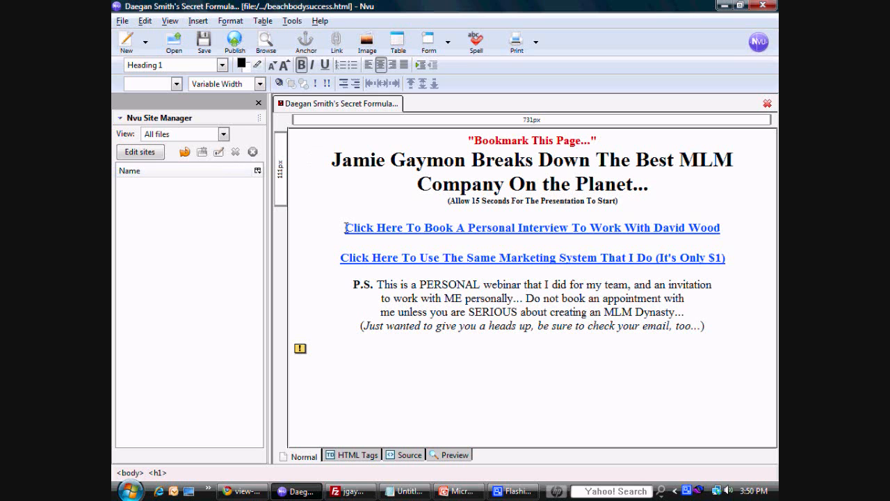
Step: Replace the presenter's name at the end of the personal interview link with the new page owner's full name
drag(345, 228, 721, 226)
click(686, 228)
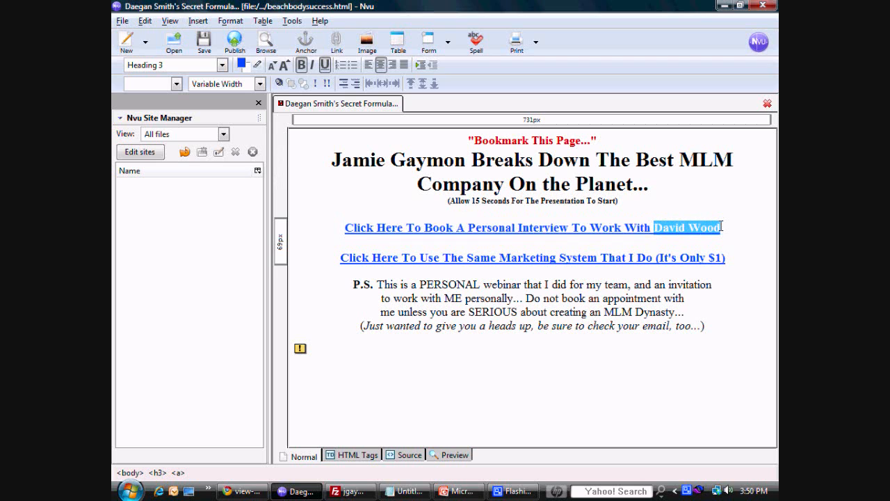
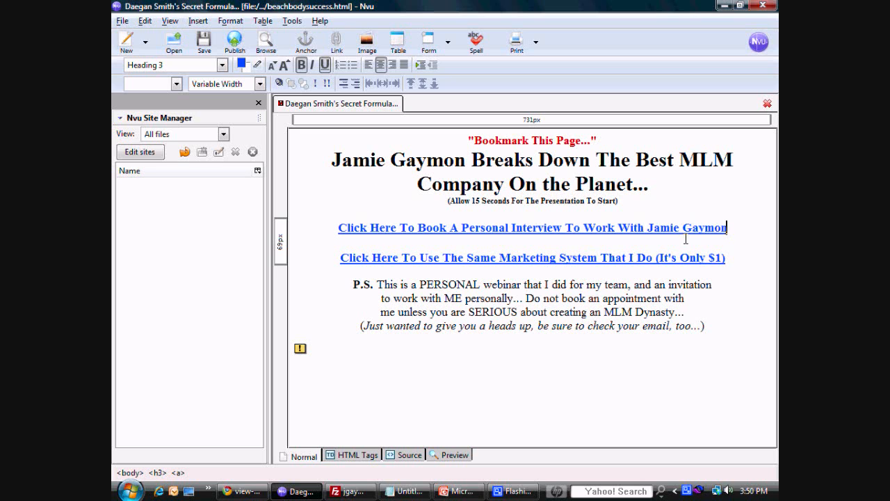
Step: Delete the "Click Here To Use The Same Marketing System That I Do (It's Only $1)" link and its extra line
drag(734, 257, 337, 256)
key(Delete)
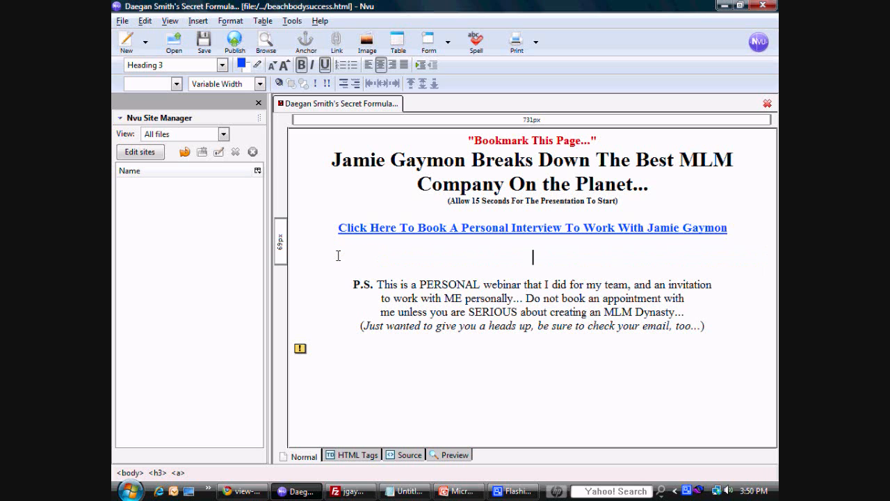
key(BackSpace)
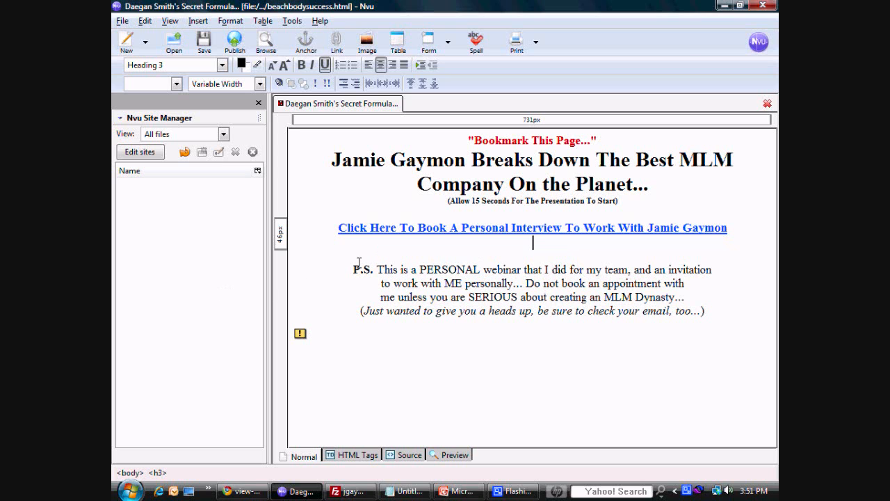
Step: Try to close the blank gap above the P.S. paragraph by joining it to the interview link's heading
click(354, 269)
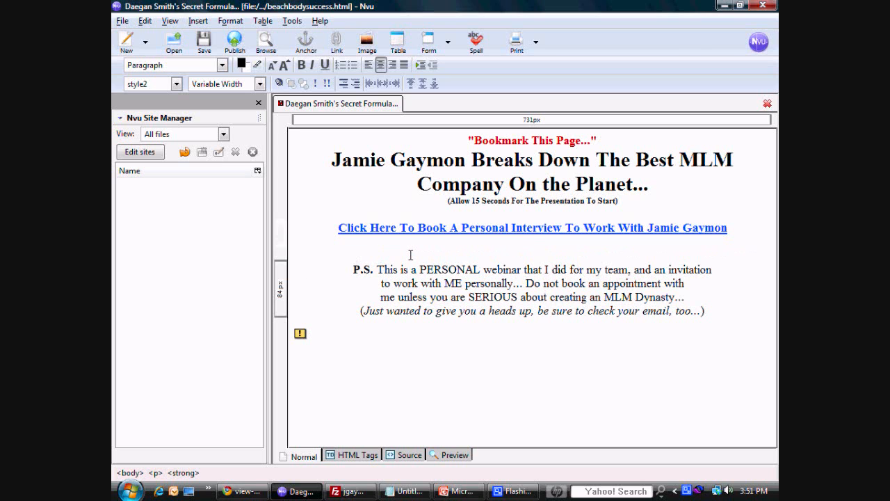
key(BackSpace)
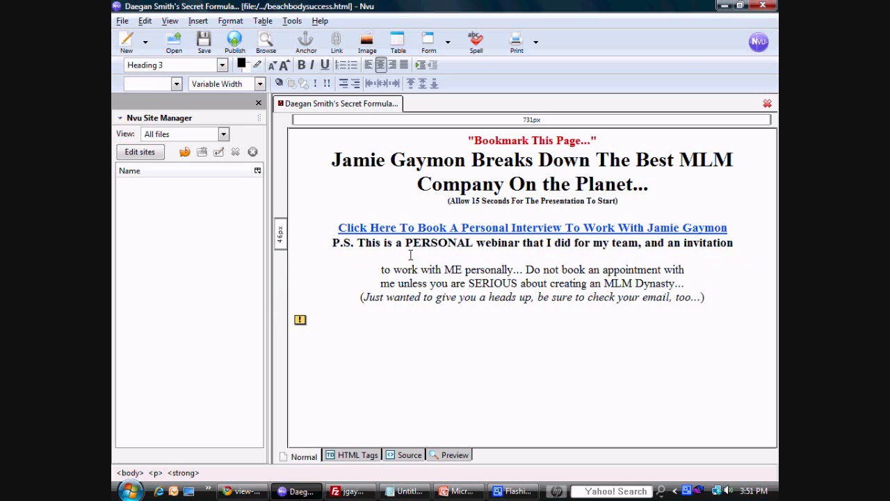
key(ctrl+z)
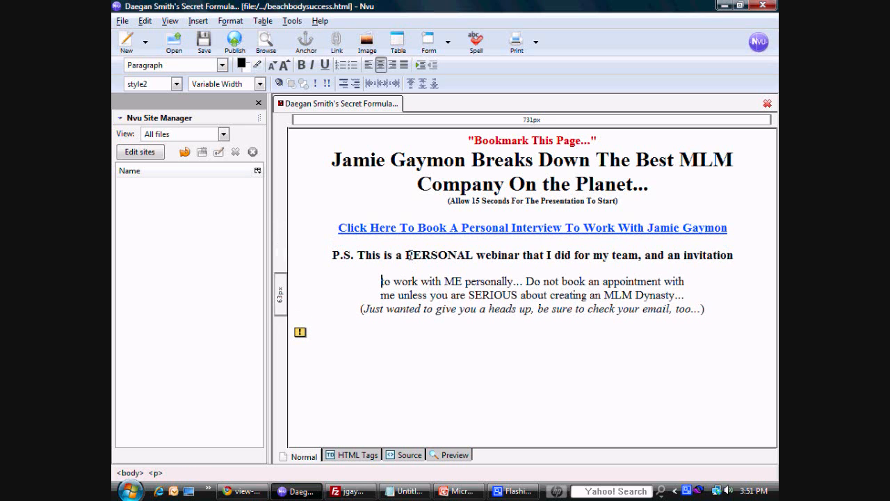
key(BackSpace)
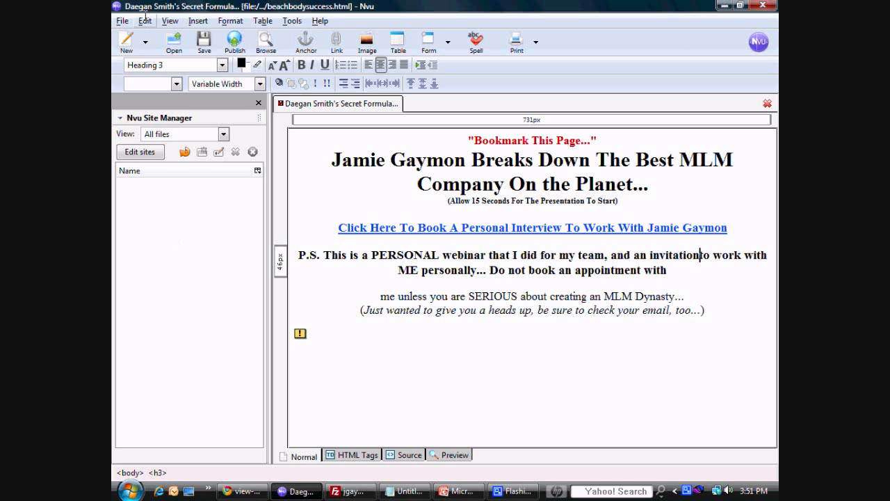
Step: Undo the edits that joined the P.S. text to the heading, restoring the original paragraph
click(145, 21)
click(154, 34)
click(144, 21)
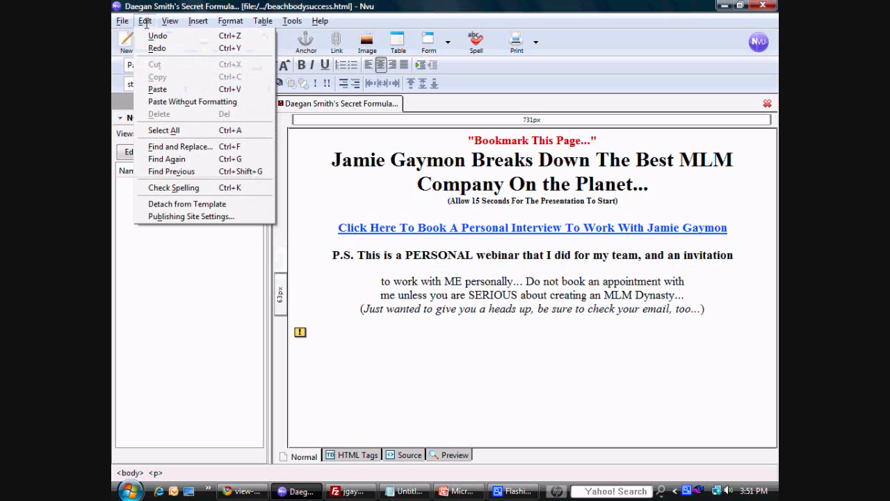
click(149, 34)
click(145, 21)
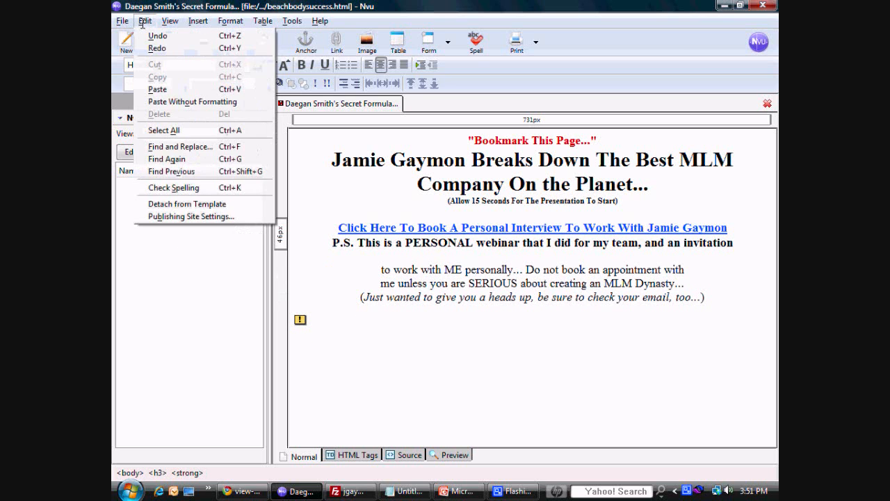
click(148, 34)
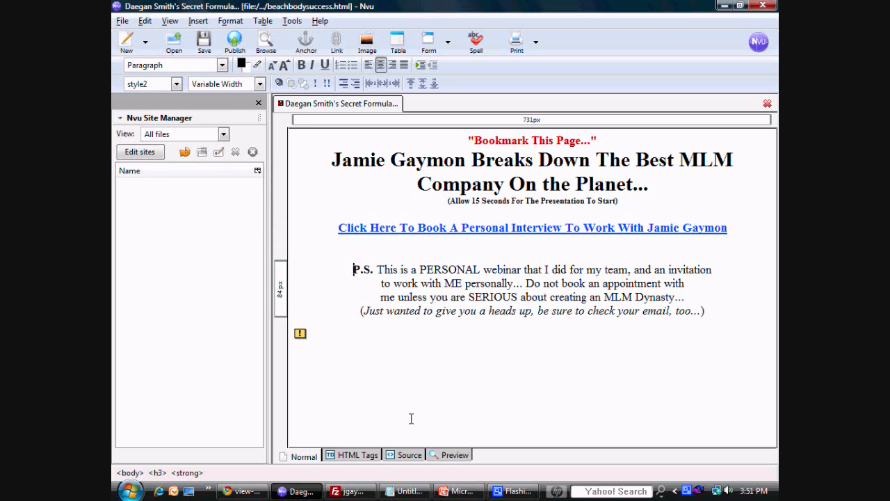
Step: Display the page's HTML source, and switch to Chrome to copy the embed code of the "Introducing Team Beachbody" YouTube video
click(404, 454)
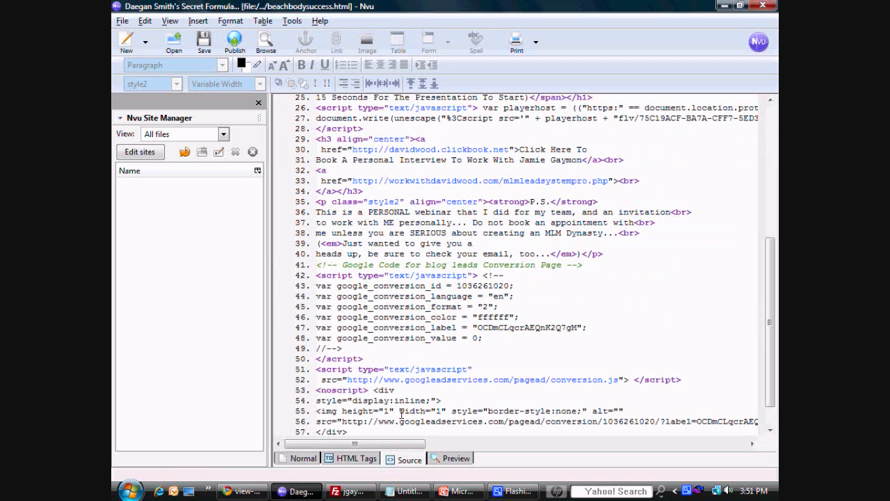
click(241, 491)
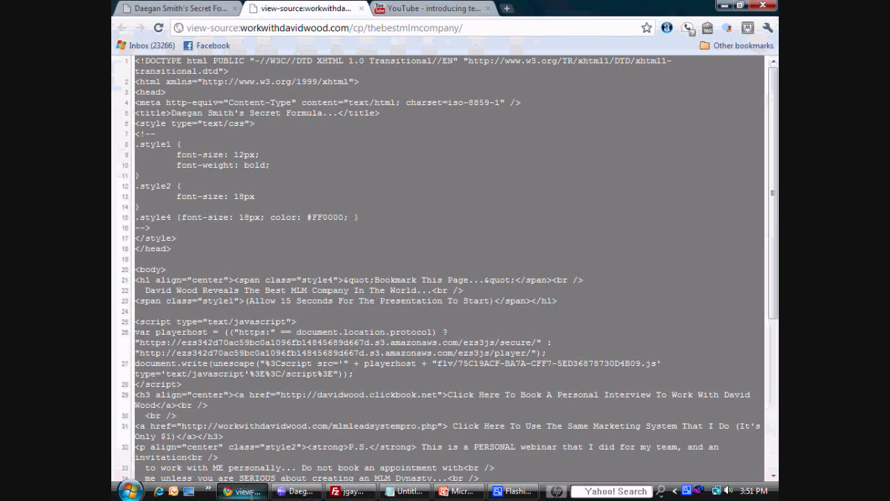
click(404, 10)
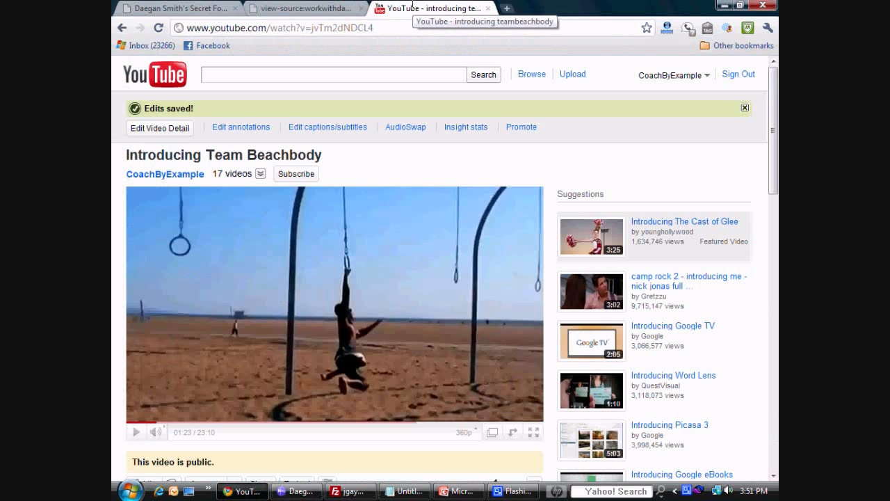
scroll(349, 93, down, 2)
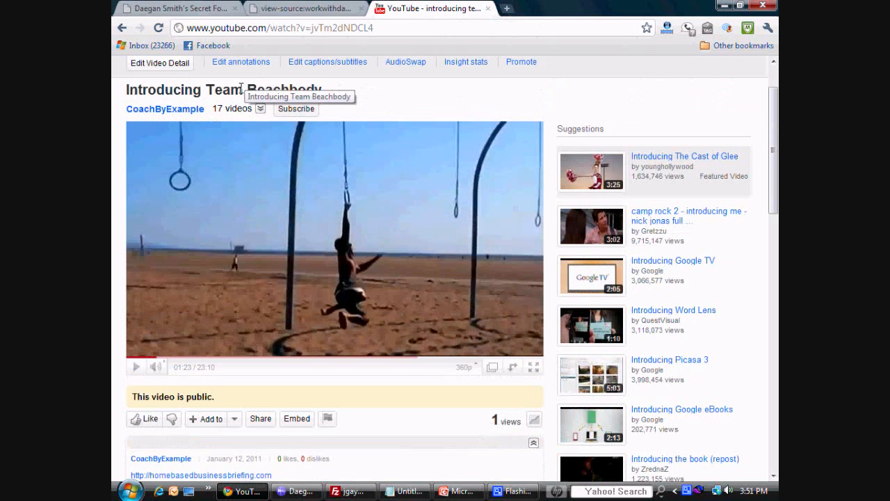
scroll(438, 91, down, 2)
scroll(439, 90, down, 2)
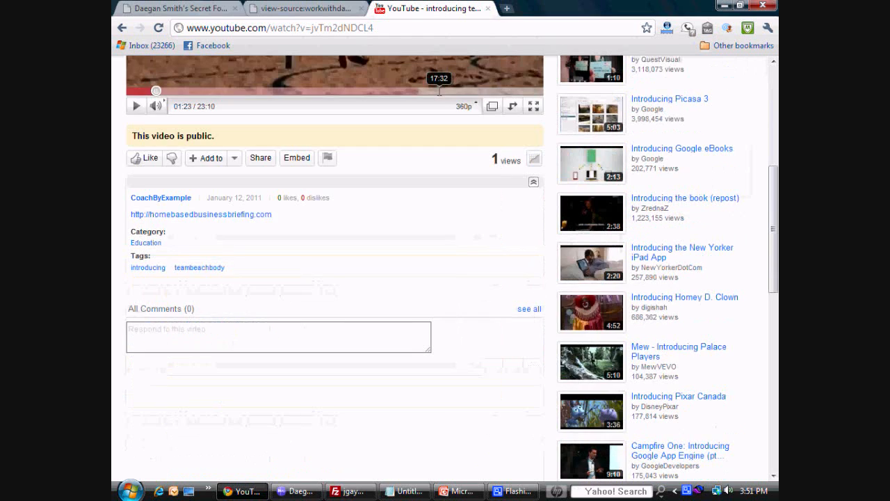
click(296, 158)
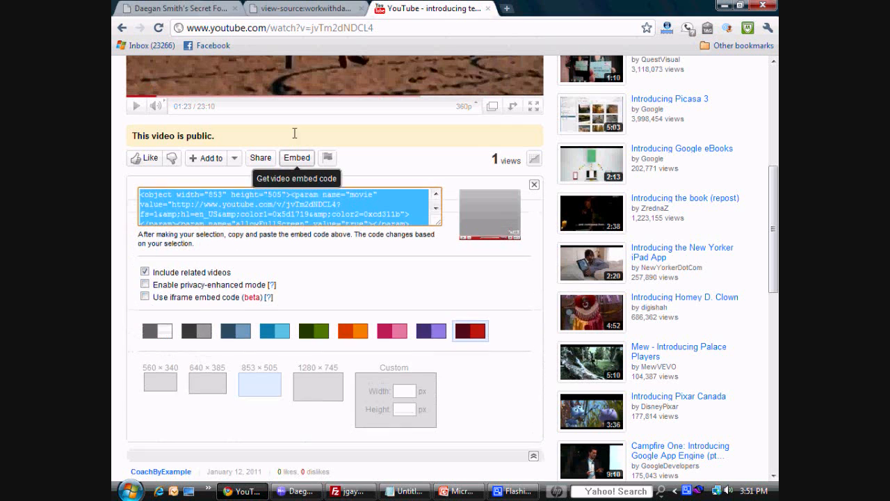
right_click(295, 207)
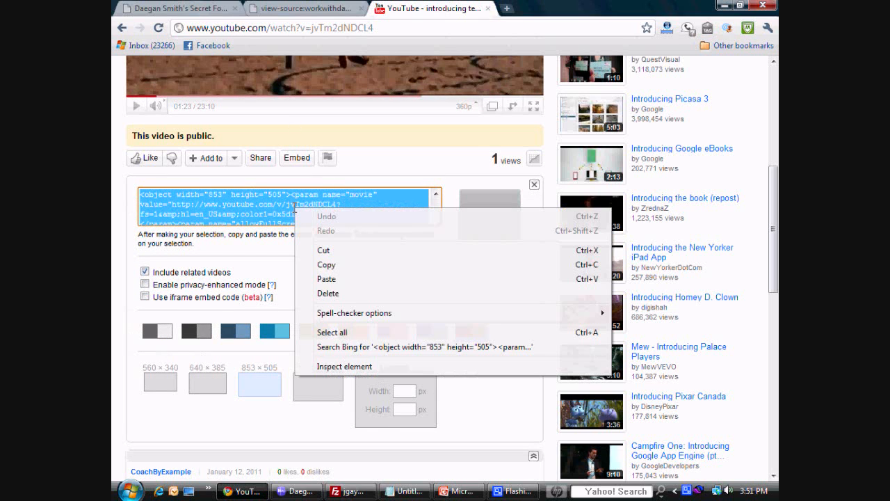
click(335, 265)
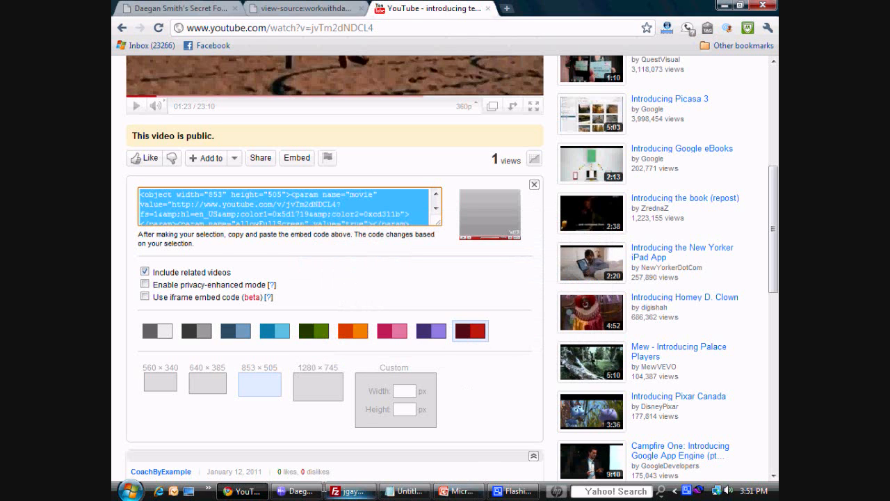
Step: Back in Nvu's HTML source, replace the playerhost script below the headline with the copied YouTube embed code and check the page layout
click(311, 486)
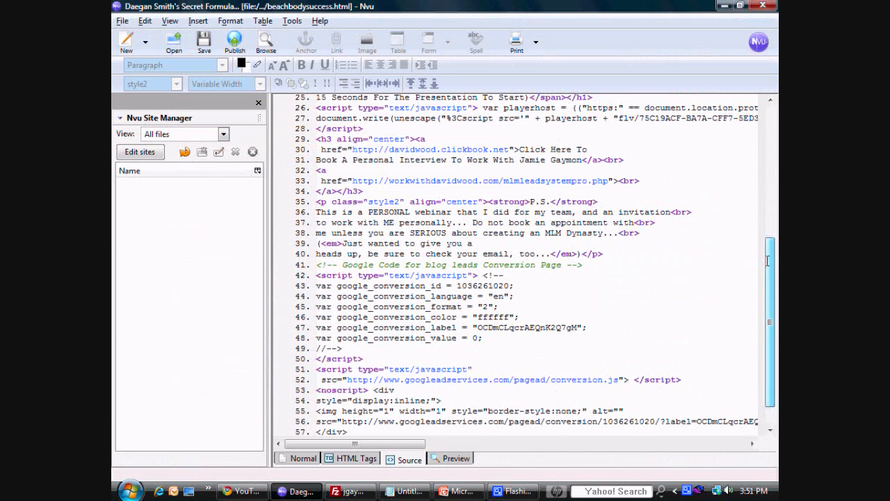
scroll(769, 278, down, 1)
drag(770, 281, 769, 225)
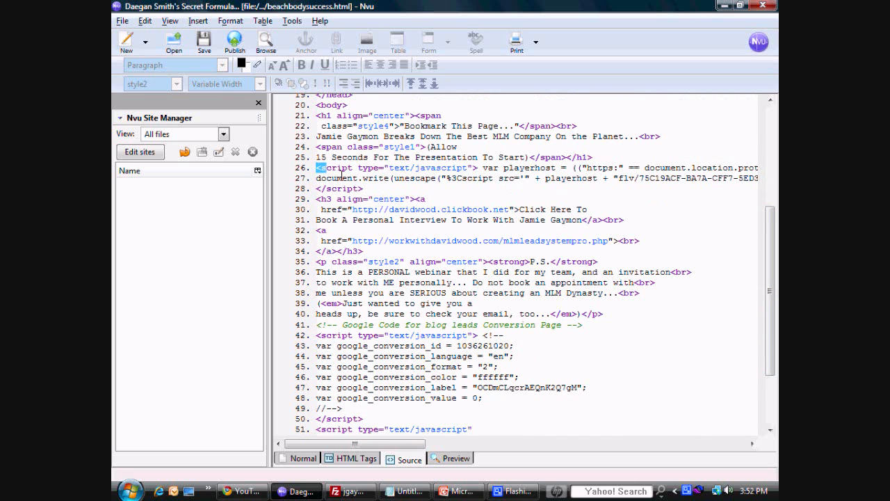
drag(315, 169, 461, 172)
click(513, 167)
click(316, 168)
drag(316, 168, 377, 186)
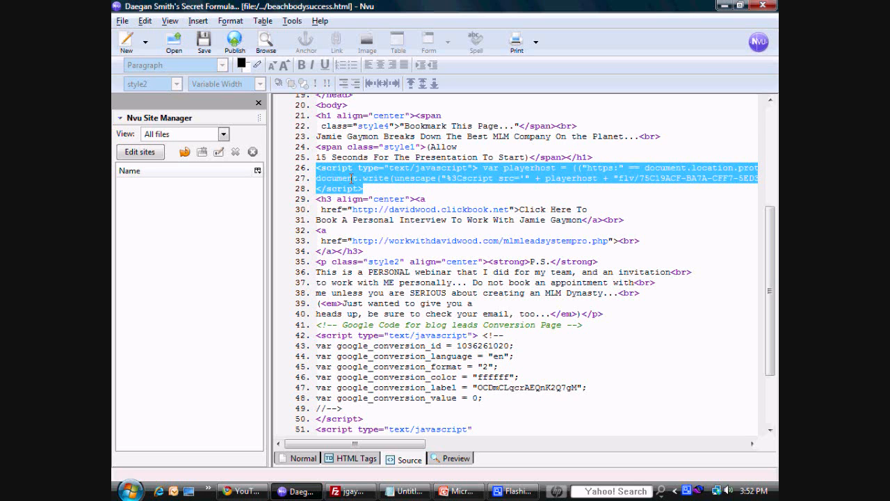
right_click(351, 178)
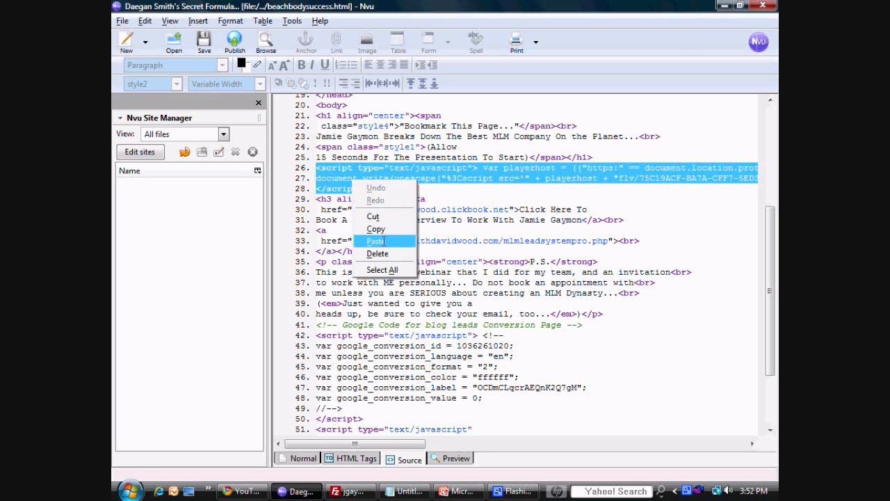
click(382, 242)
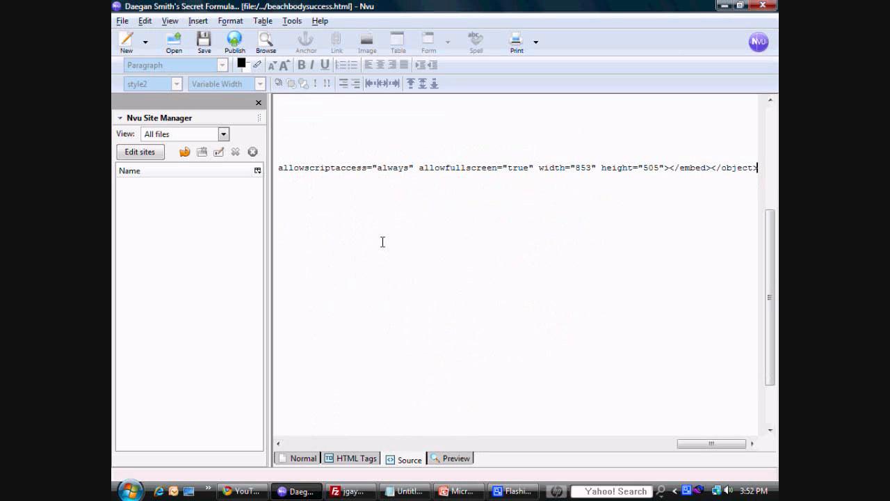
drag(688, 442, 358, 446)
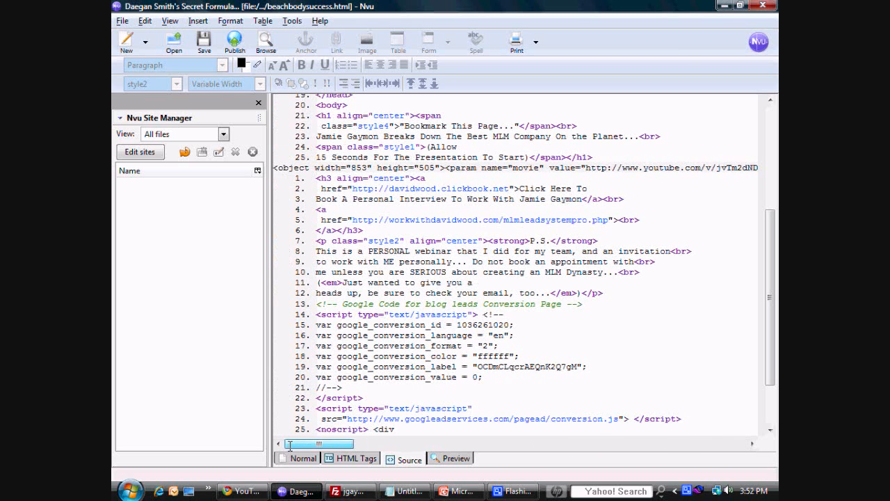
click(308, 456)
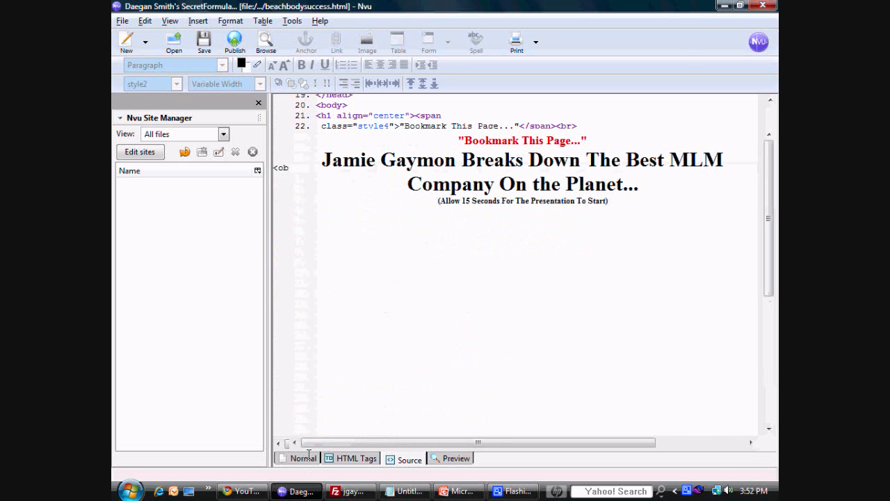
click(405, 458)
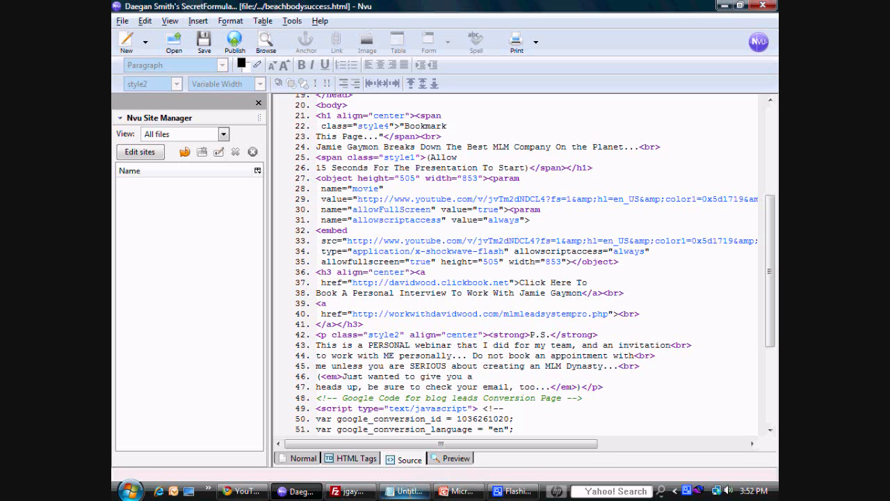
Step: Copy the "&autoplay=1" parameter from the untitled Notepad file and return to the page source
click(409, 491)
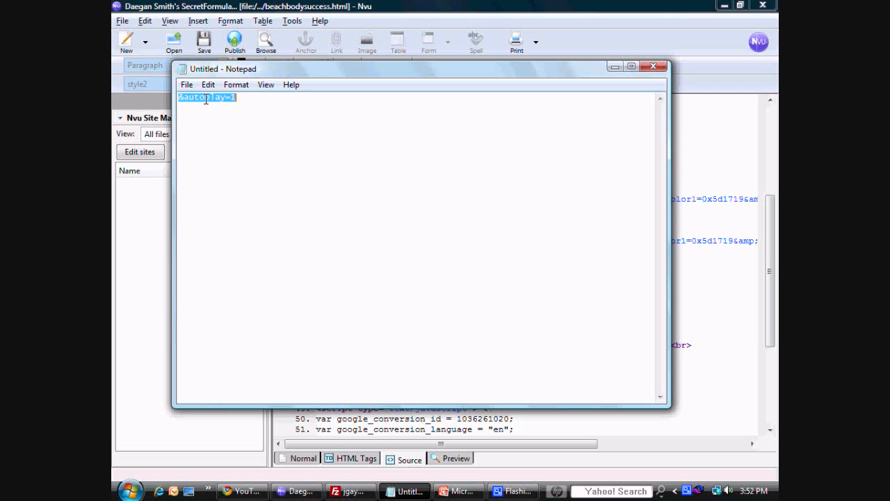
right_click(206, 99)
click(234, 141)
click(615, 66)
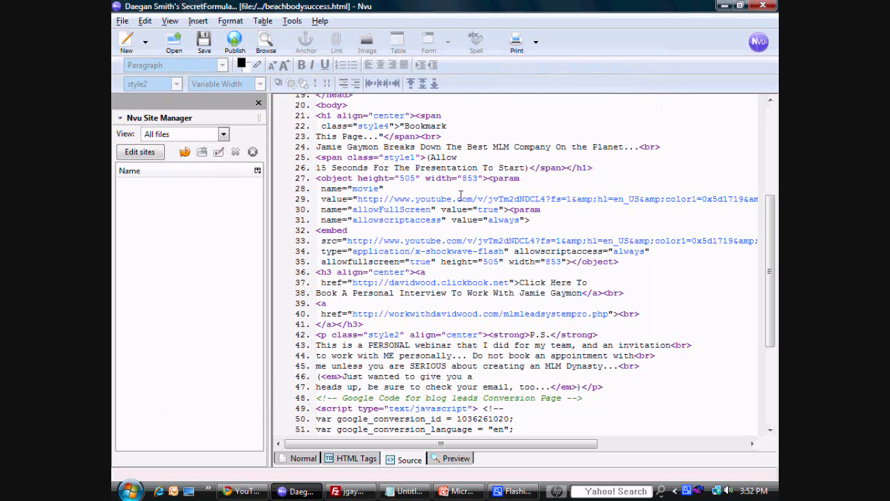
Step: Insert "&autoplay=1" directly after the video ID in both the movie parameter's URL and the embed tag's source URL
right_click(546, 199)
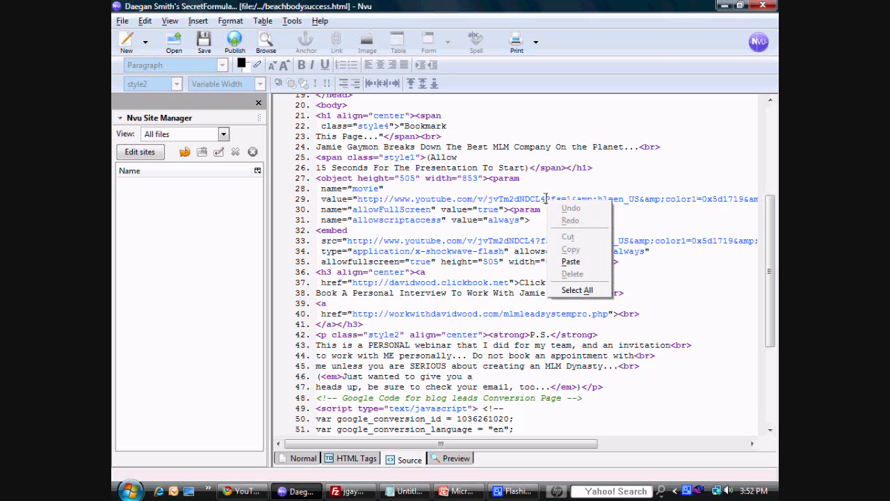
click(571, 261)
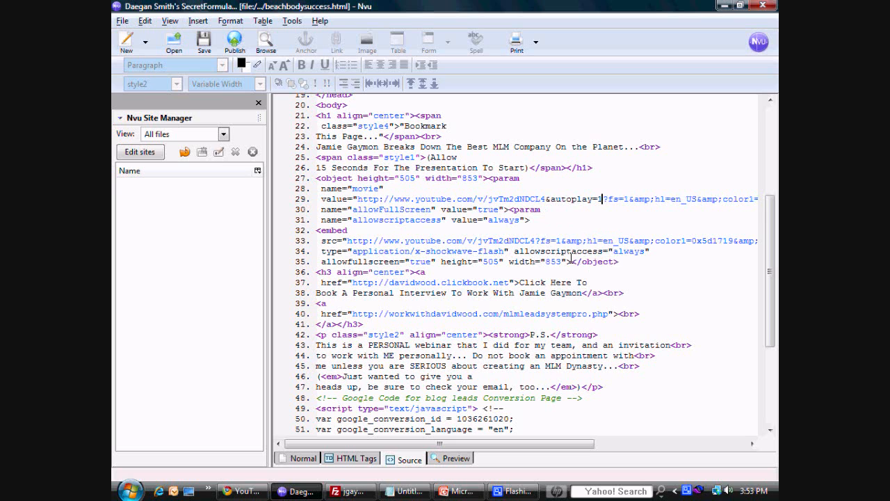
click(533, 240)
right_click(536, 240)
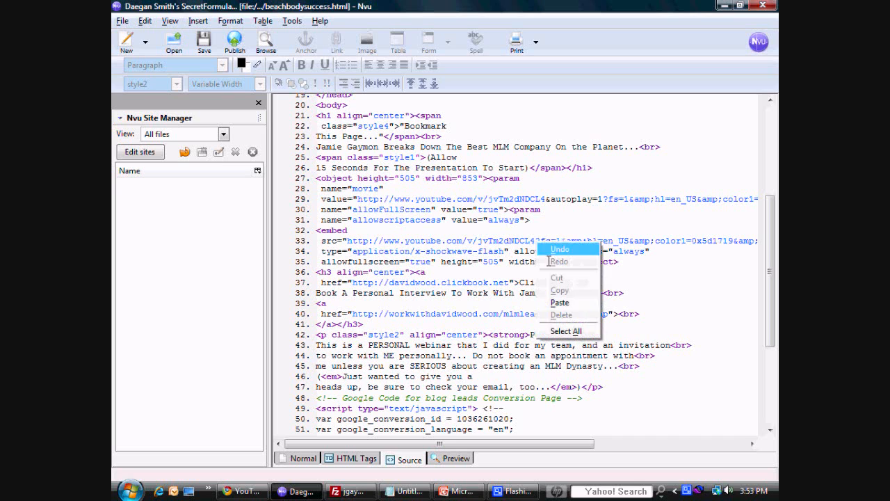
click(563, 295)
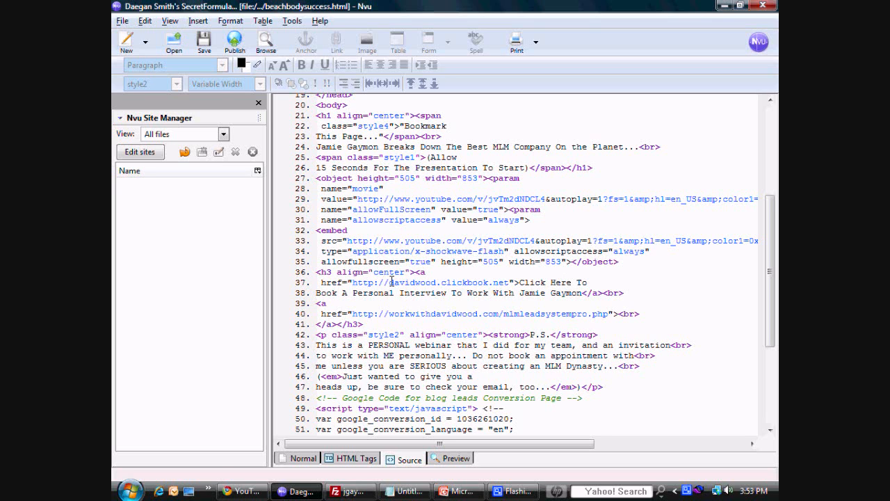
Step: Replace the subdomain of the clickbook.net interview link with the new page owner's full name in lowercase without a space
drag(390, 281, 438, 282)
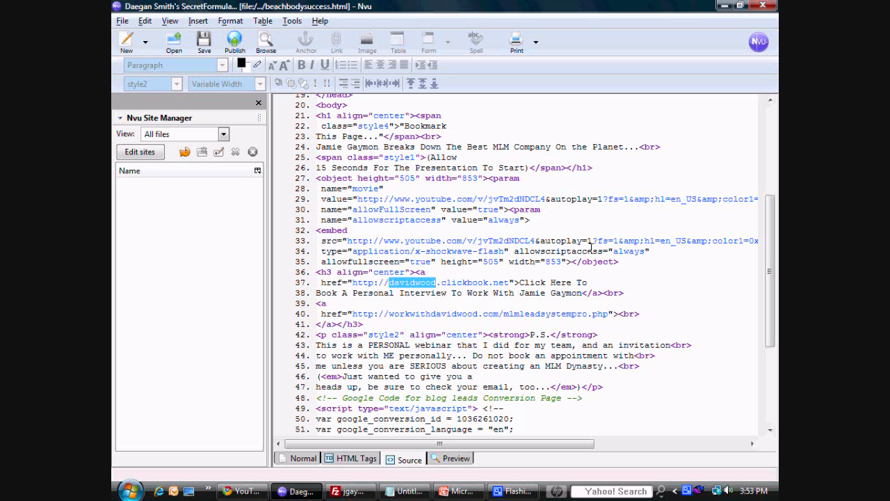
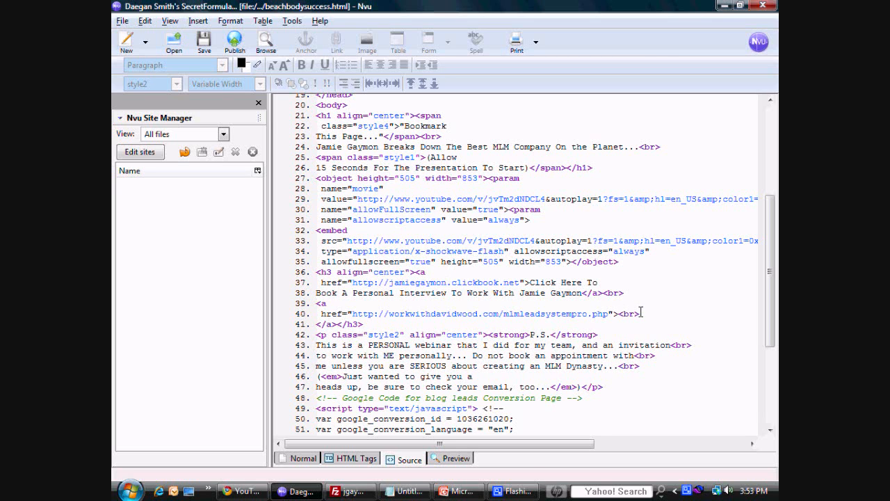
Step: Delete the leftover opening anchor tag that points to mlmleadsystempro.php, together with its line break
drag(639, 313, 307, 304)
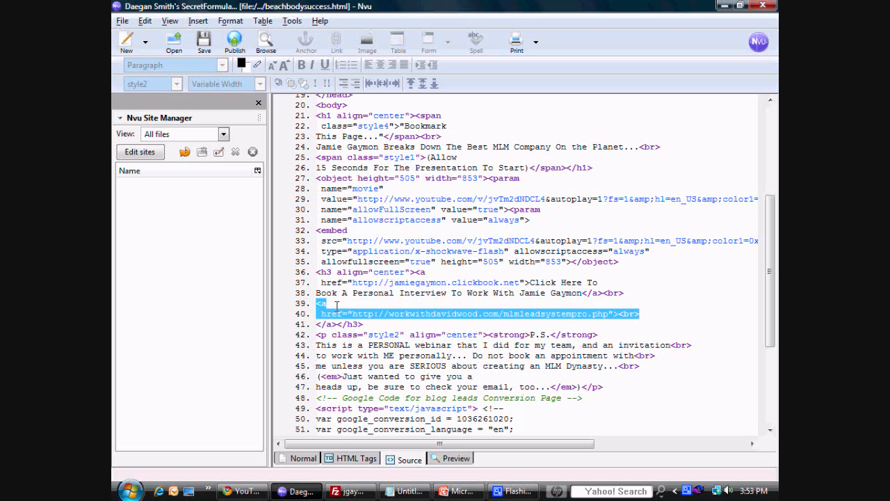
key(BackSpace)
key(BackSpace)
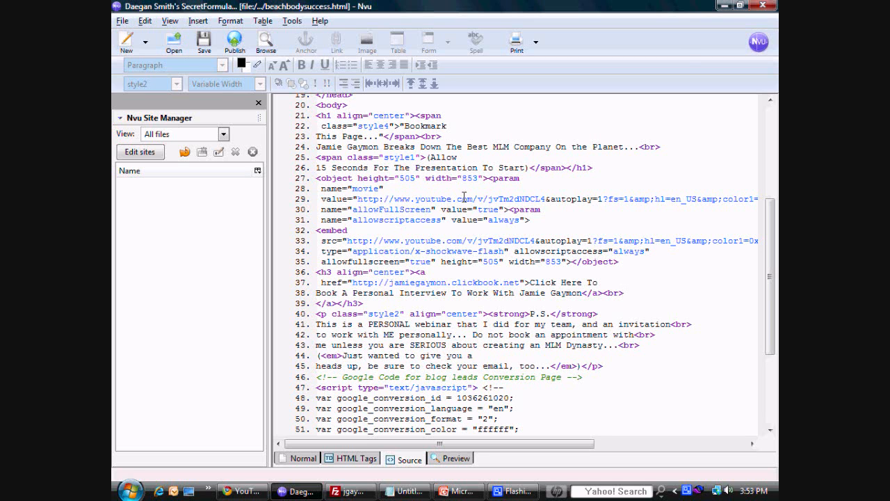
Step: Replace the previous owner's name in the page's title tag with the new page owner's full name
drag(771, 205, 770, 76)
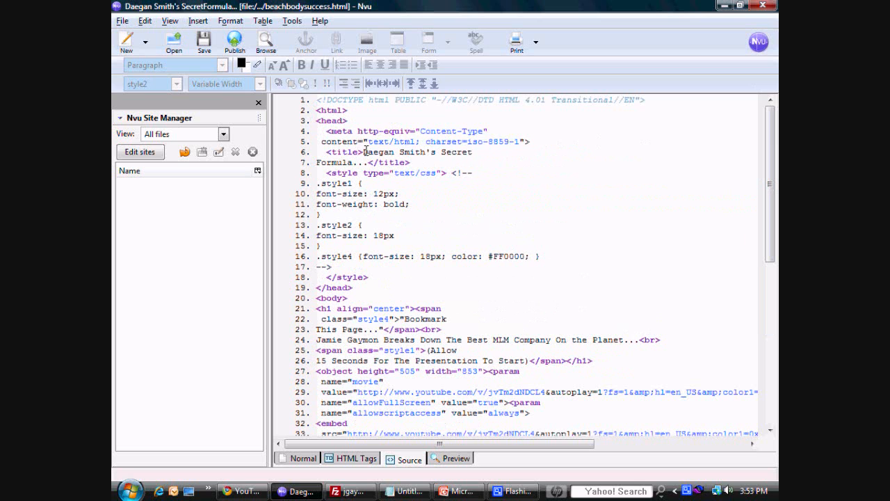
drag(364, 153, 425, 152)
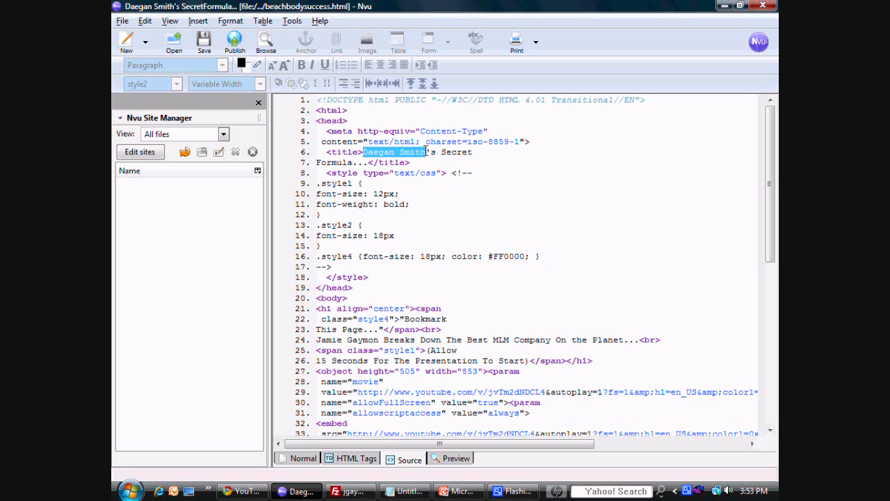
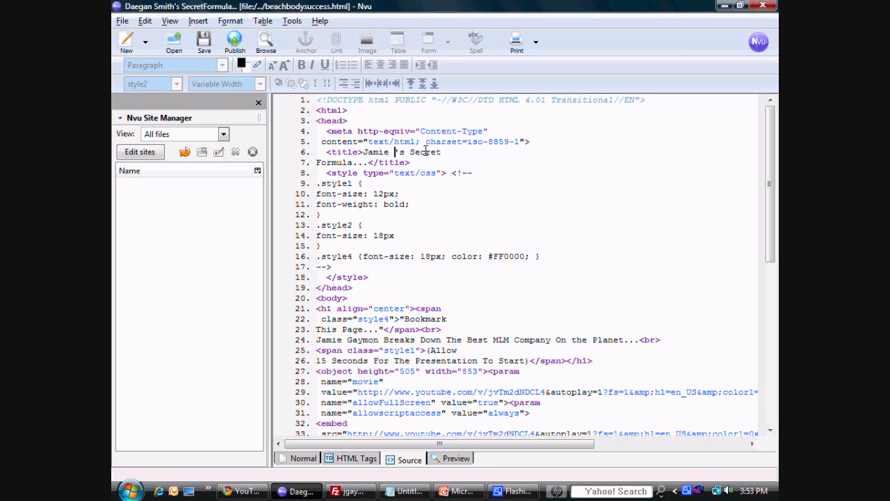
Step: Replace the word "Formula" with "Sauce" in the page's title tag
key(Left)
key(Left)
key(Left)
key(Left)
key(Left)
key(Left)
key(Left)
key(Left)
key(Left)
key(Left)
key(Left)
key(Right)
key(BackSpace)
key(BackSpace)
key(BackSpace)
key(BackSpace)
key(BackSpace)
key(BackSpace)
key(BackSpace)
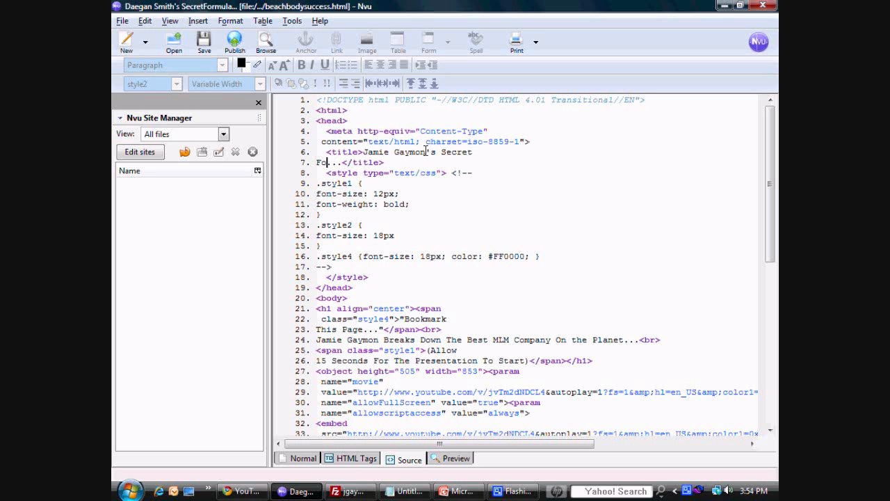
text(Sauce)
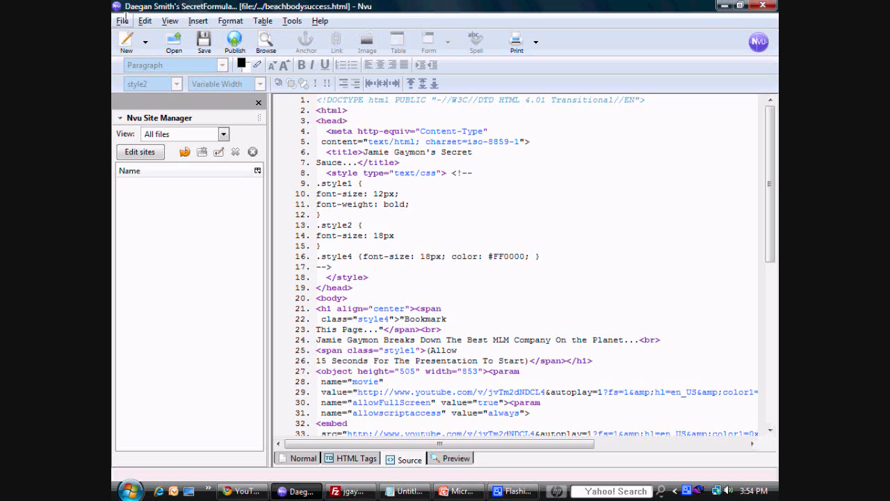
Step: Save the page as the HTML file beachbodysuccess in the beachbodysuccess folder under Web Pages
click(124, 20)
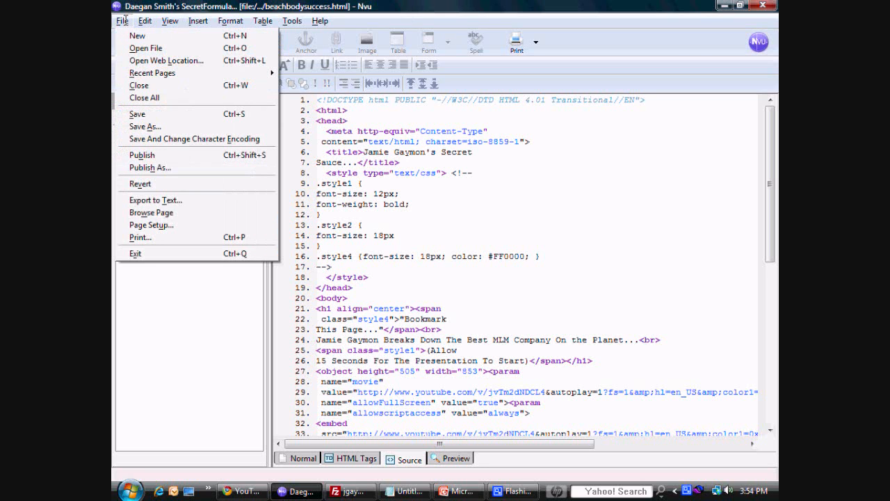
click(149, 120)
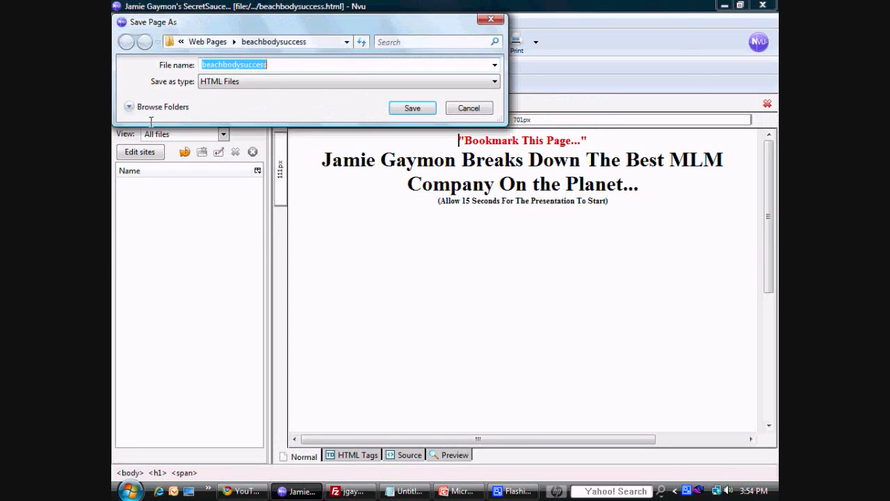
click(412, 107)
click(473, 251)
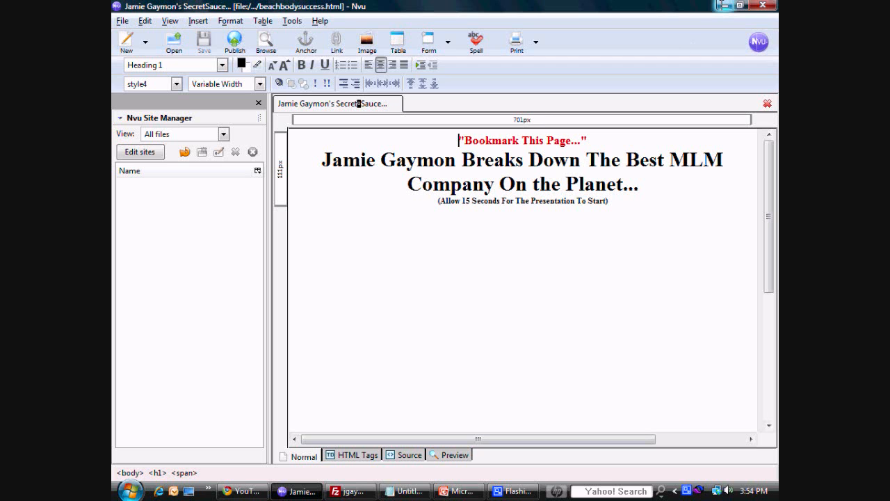
Step: Switch to FileZilla and open the local beachbodysuccess folder under Web Pages
click(723, 6)
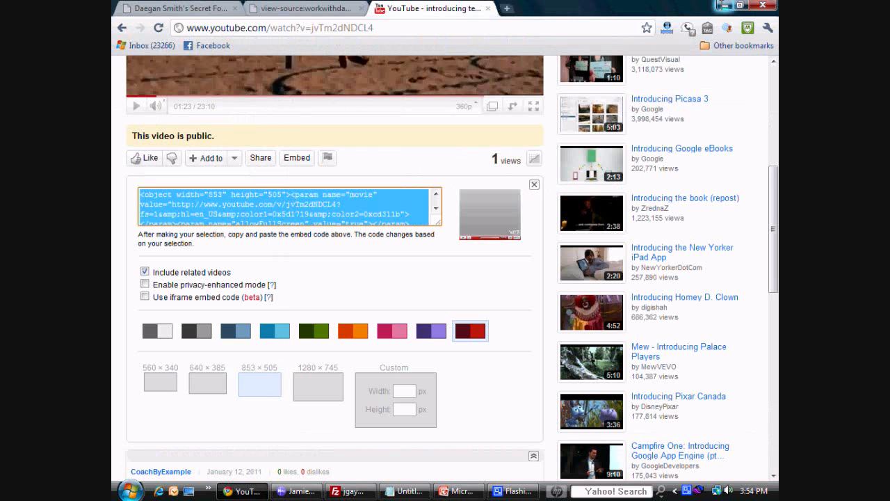
click(723, 5)
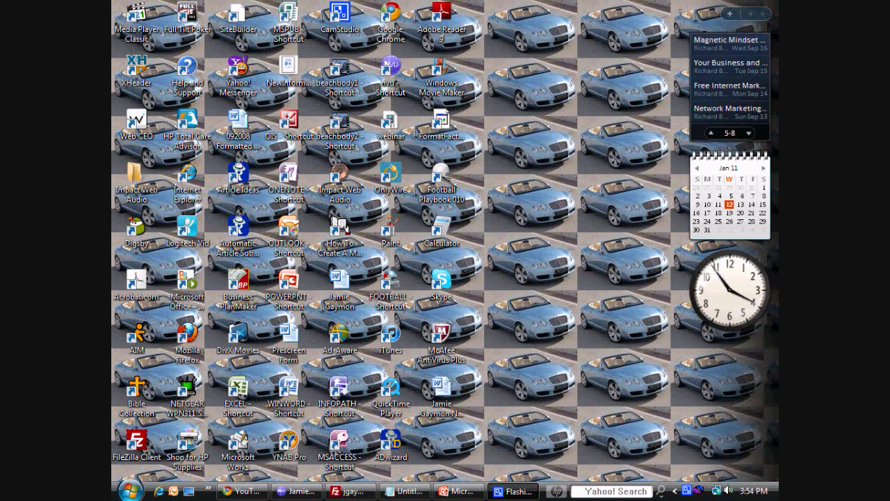
click(353, 490)
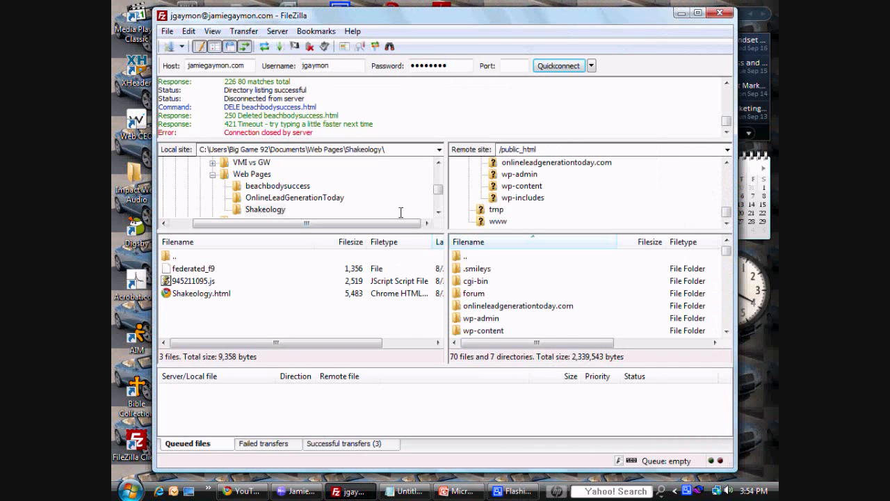
click(261, 186)
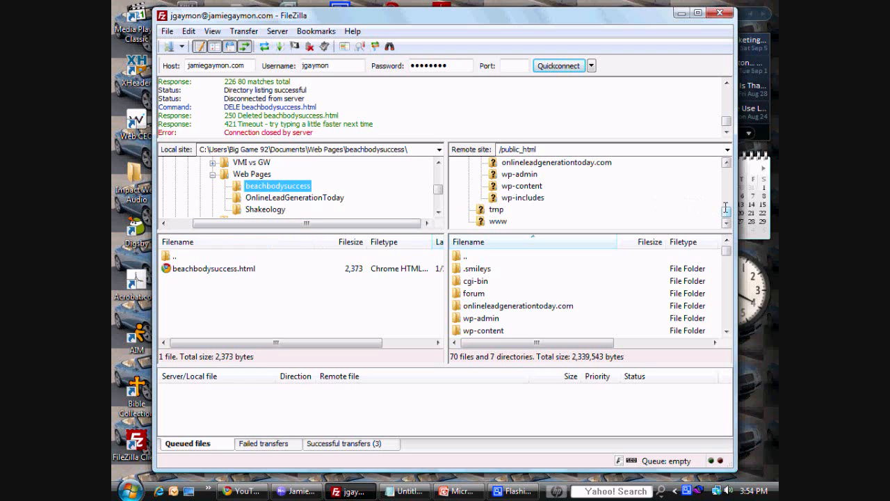
Step: Locate and select the public_html folder in the remote site's directory tree
drag(726, 209, 723, 200)
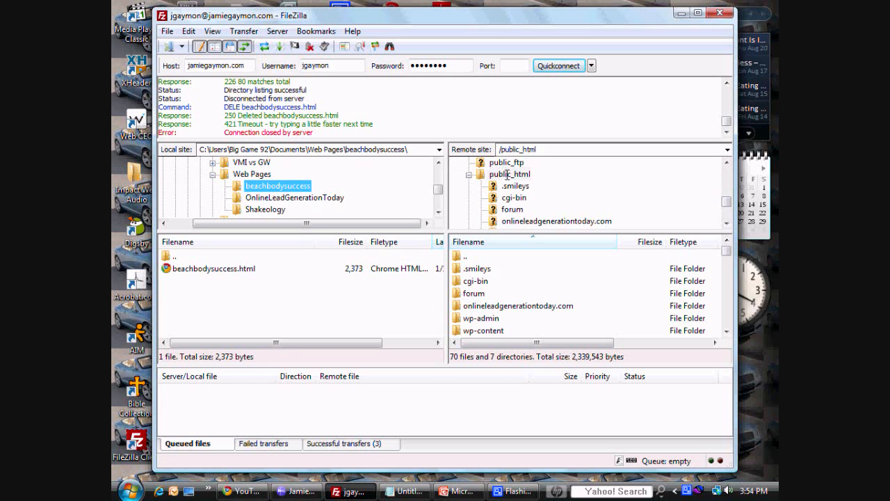
click(507, 174)
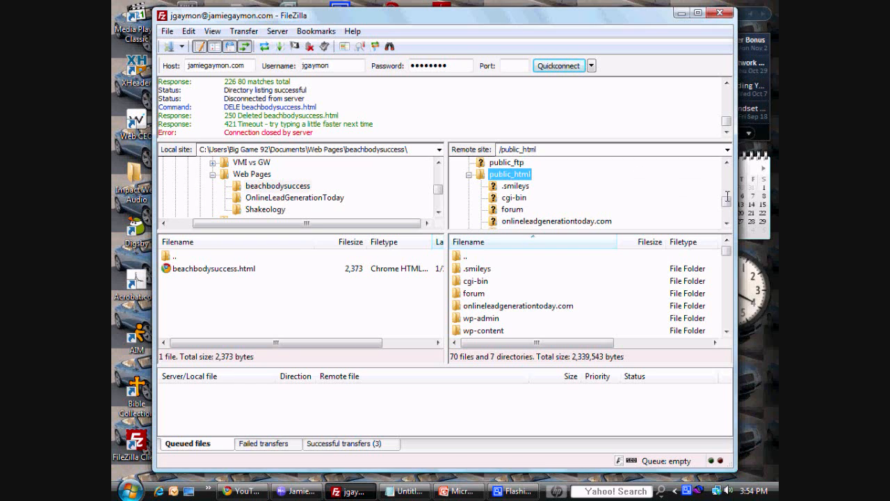
scroll(728, 206, down, 1)
drag(730, 206, 729, 198)
double_click(507, 186)
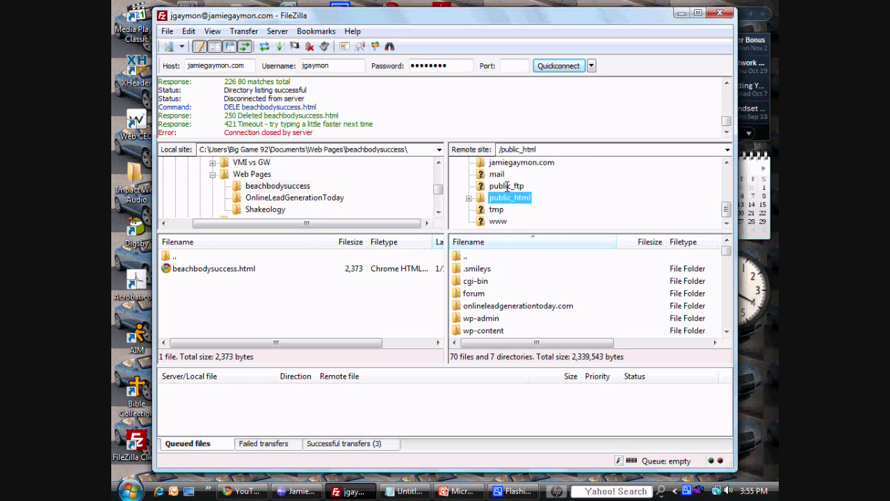
click(470, 198)
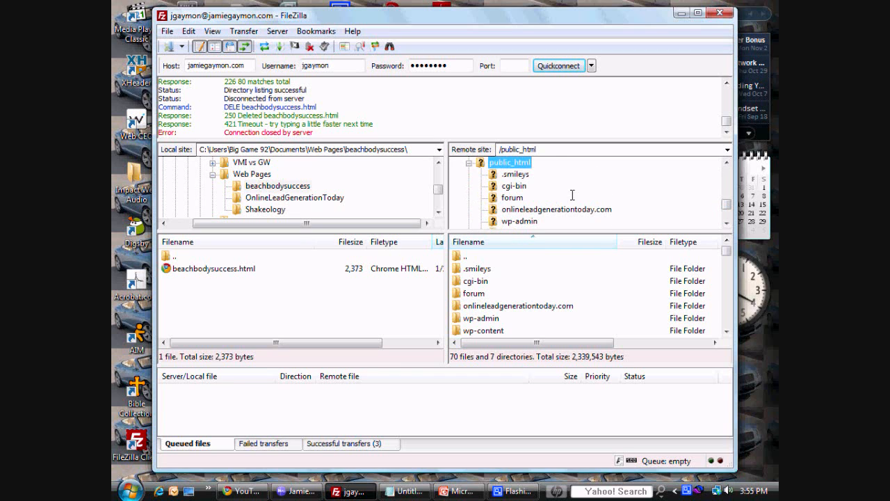
mouse_move(726, 203)
mouse_down()
mouse_move(726, 212)
mouse_move(717, 167)
mouse_move(719, 195)
mouse_up()
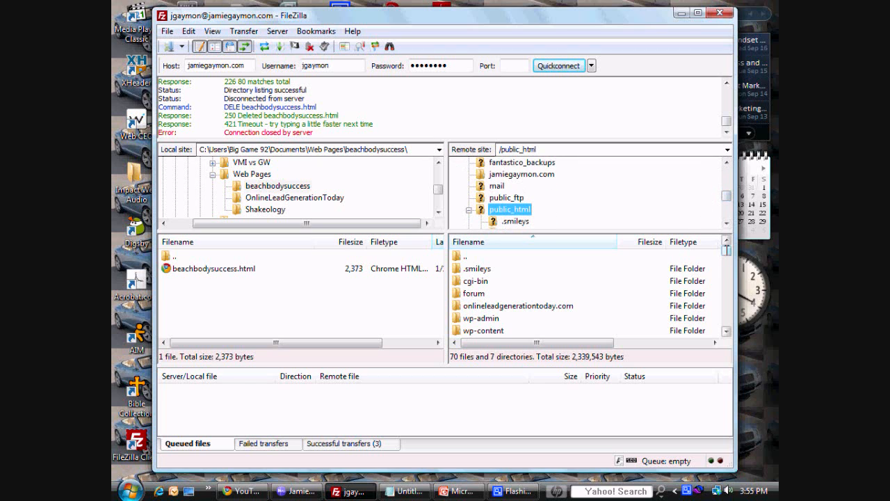
Step: Upload the local beachbodysuccess.html file to the server's public_html folder
drag(726, 251, 726, 268)
click(183, 269)
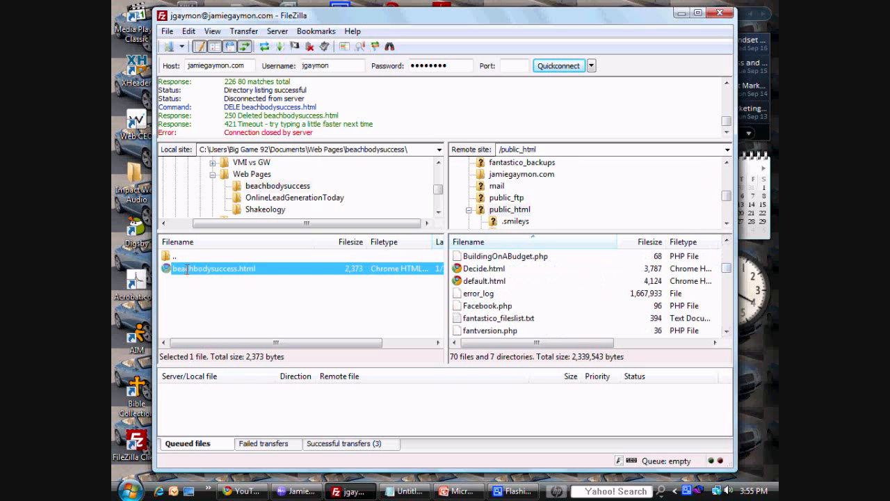
drag(183, 269, 506, 289)
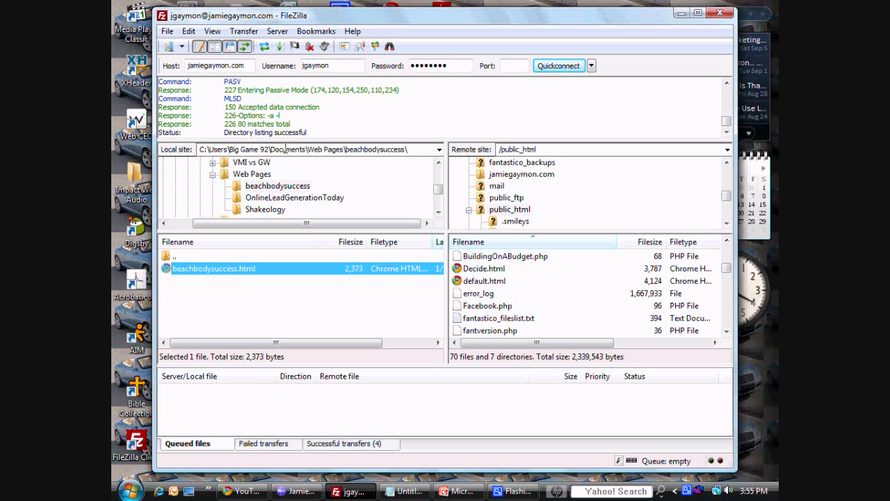
Step: Switch to Chrome and load /beachbodysuccess.html on the page owner's .com domain in a new tab
click(680, 13)
click(243, 491)
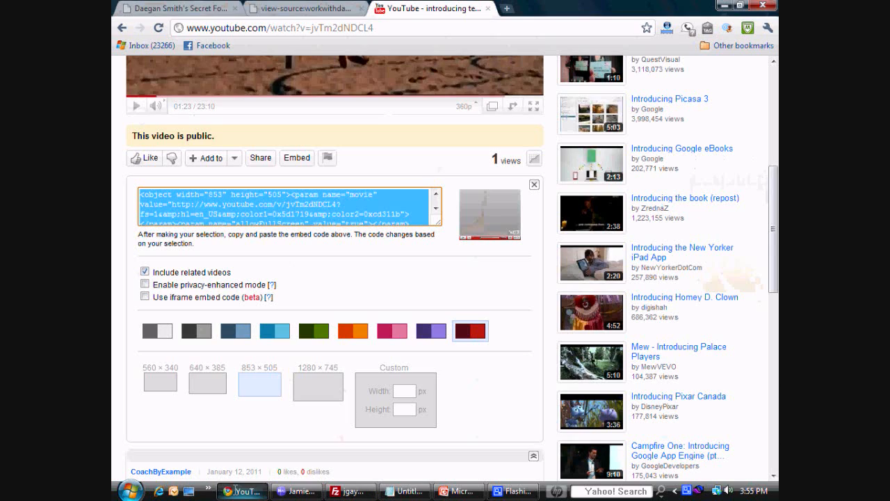
key(ctrl+t)
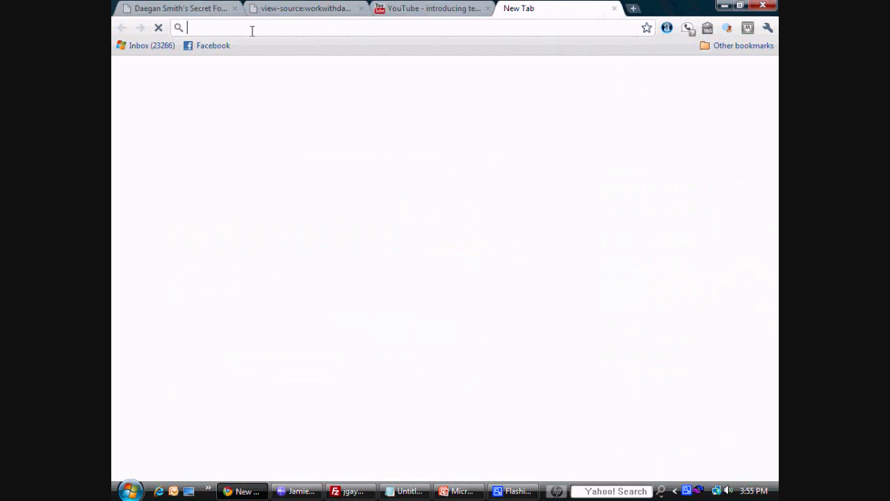
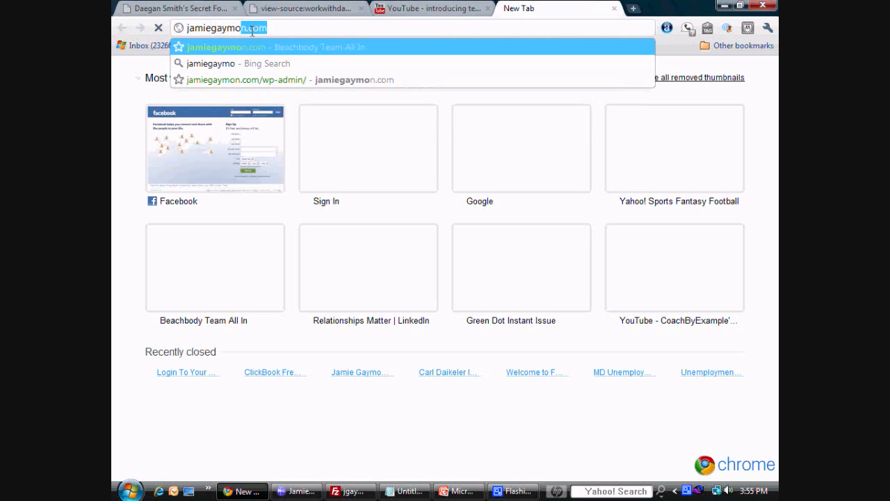
key(End)
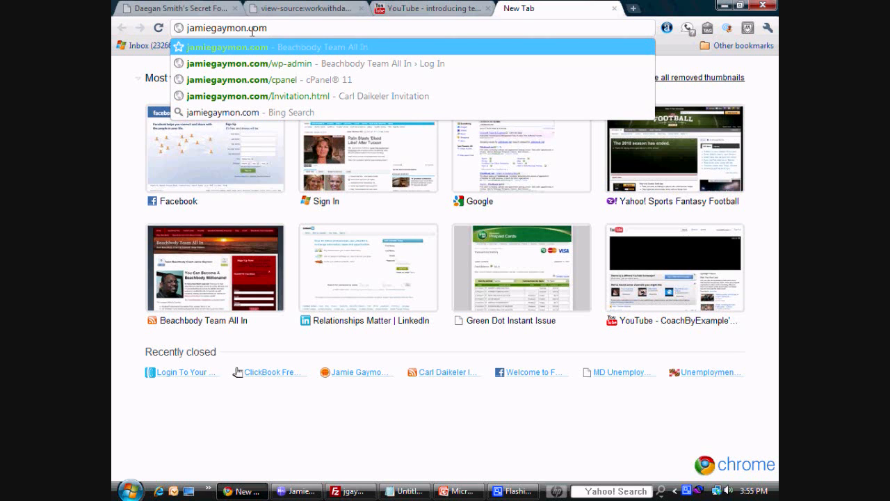
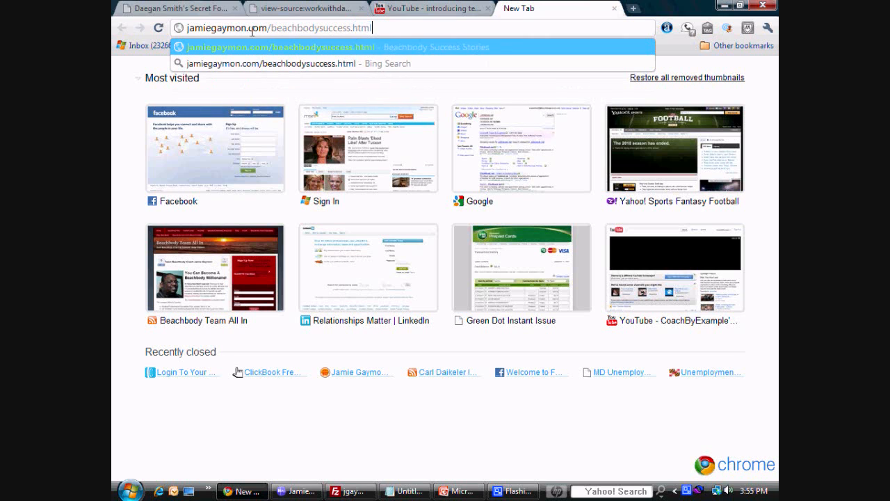
key(Return)
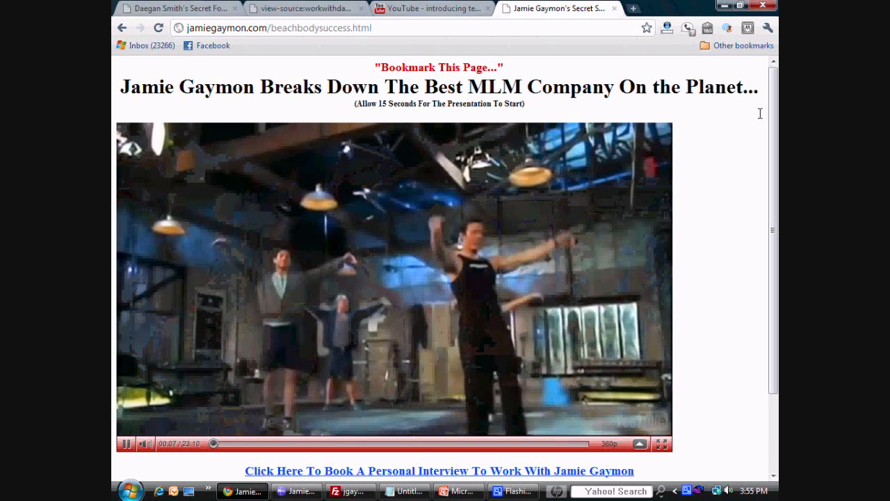
Step: Test the "Click Here To Book A Personal Interview" link below the video on the live page
scroll(759, 113, down, 2)
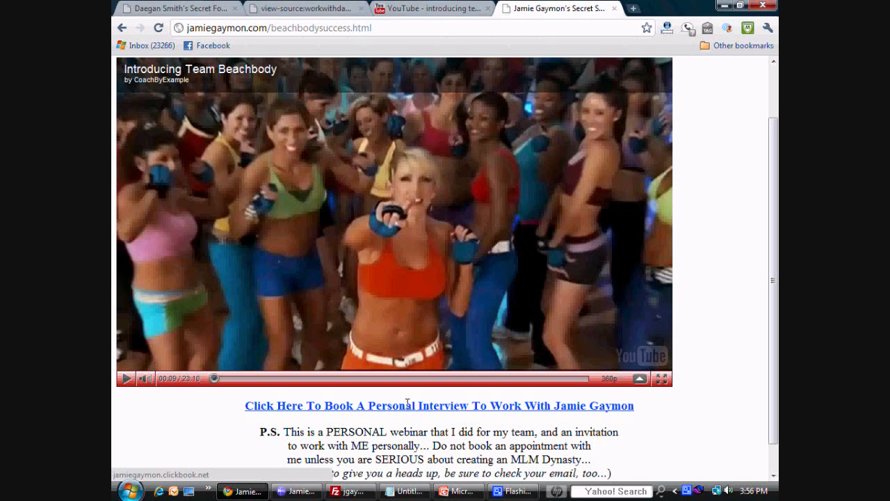
click(406, 404)
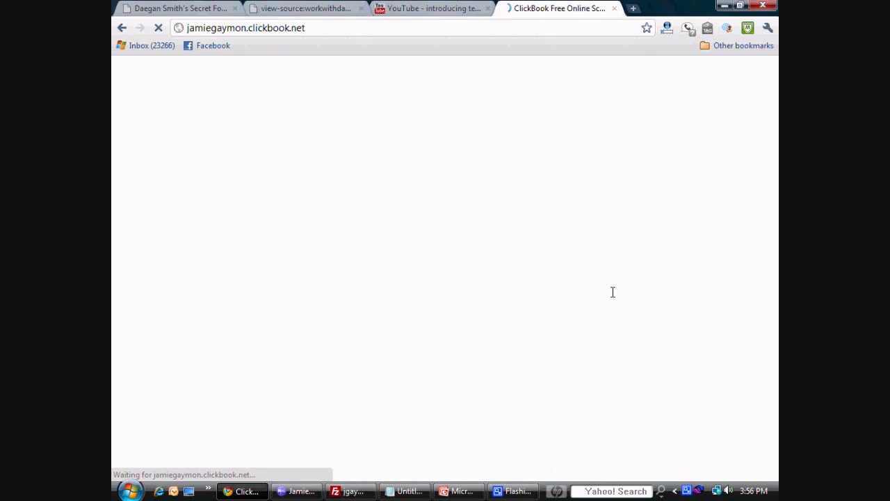